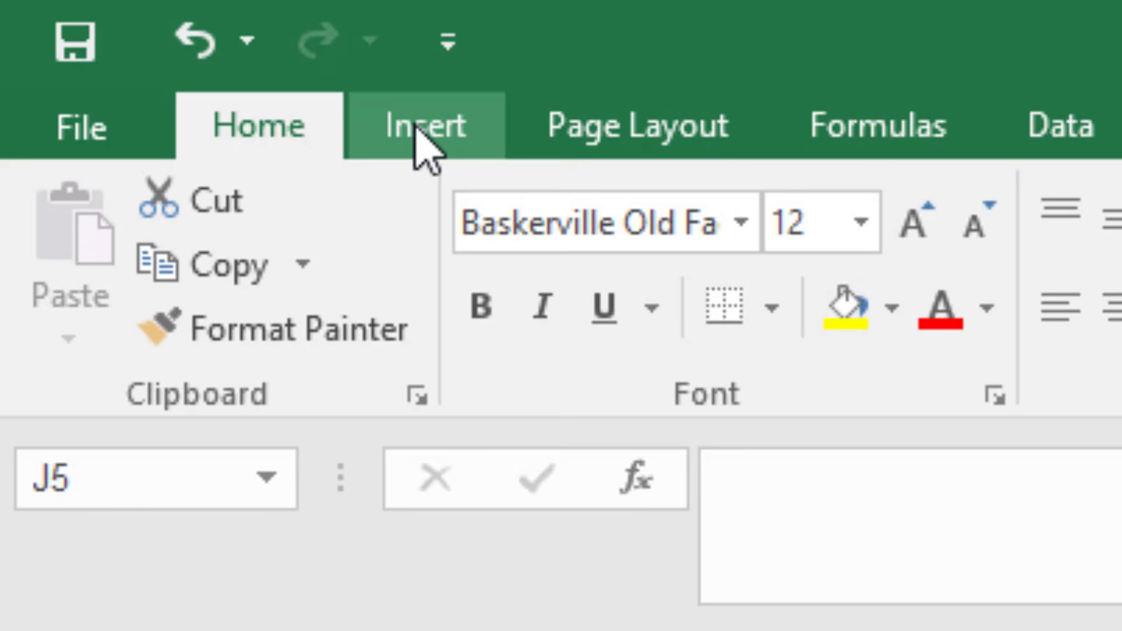
# Open the worksheet's page header to check its contents, and return to the cells
pyautogui.click(422, 129)
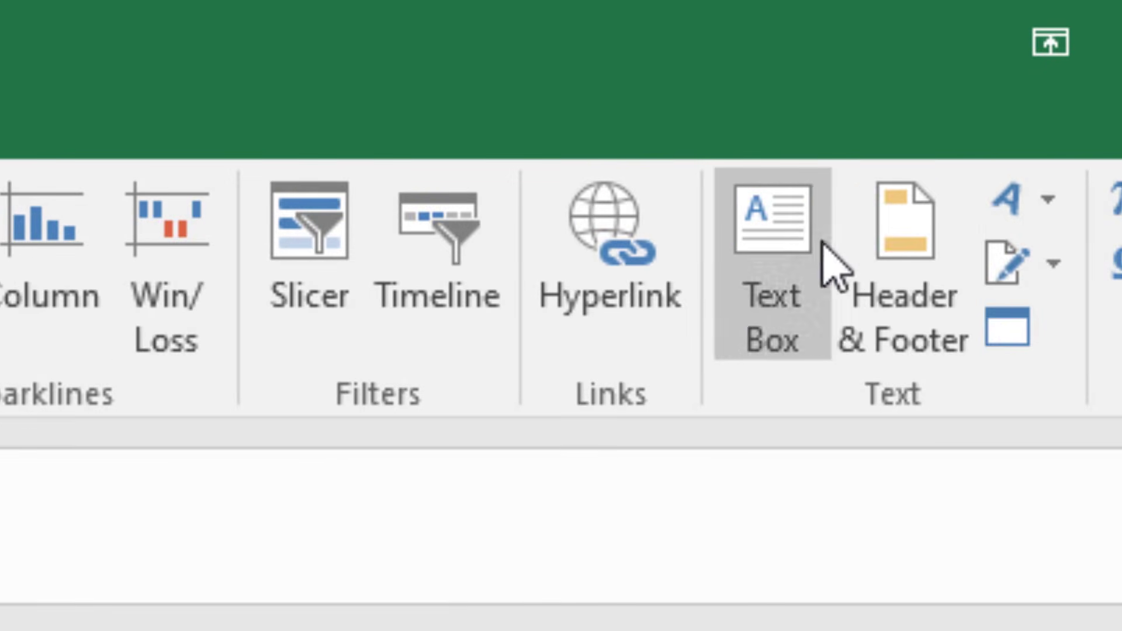
pyautogui.click(935, 289)
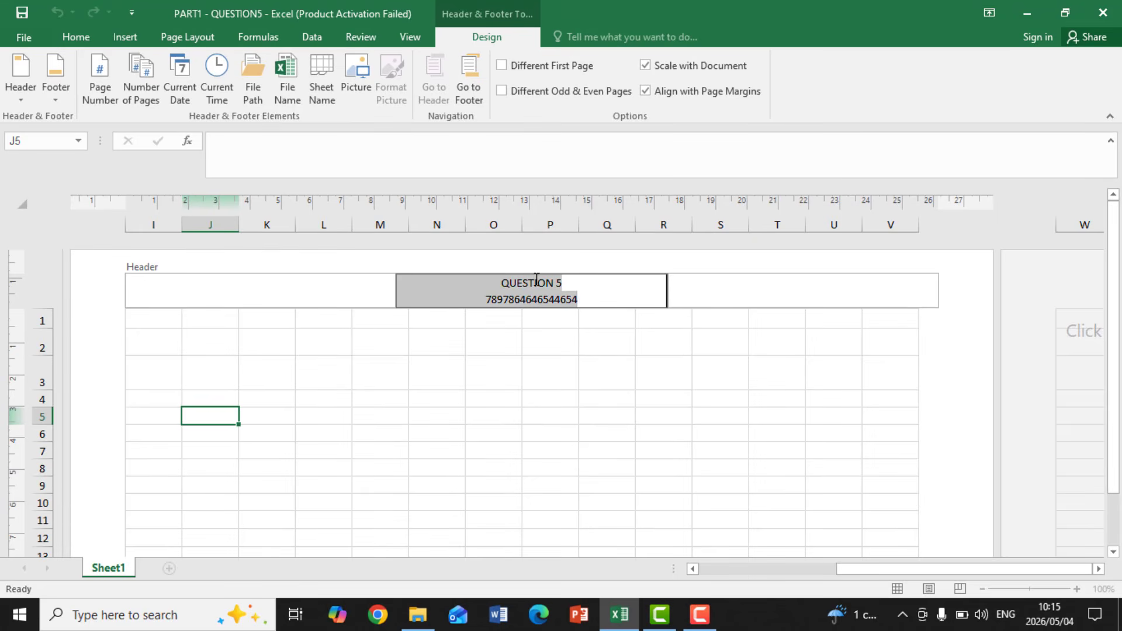
pyautogui.click(193, 365)
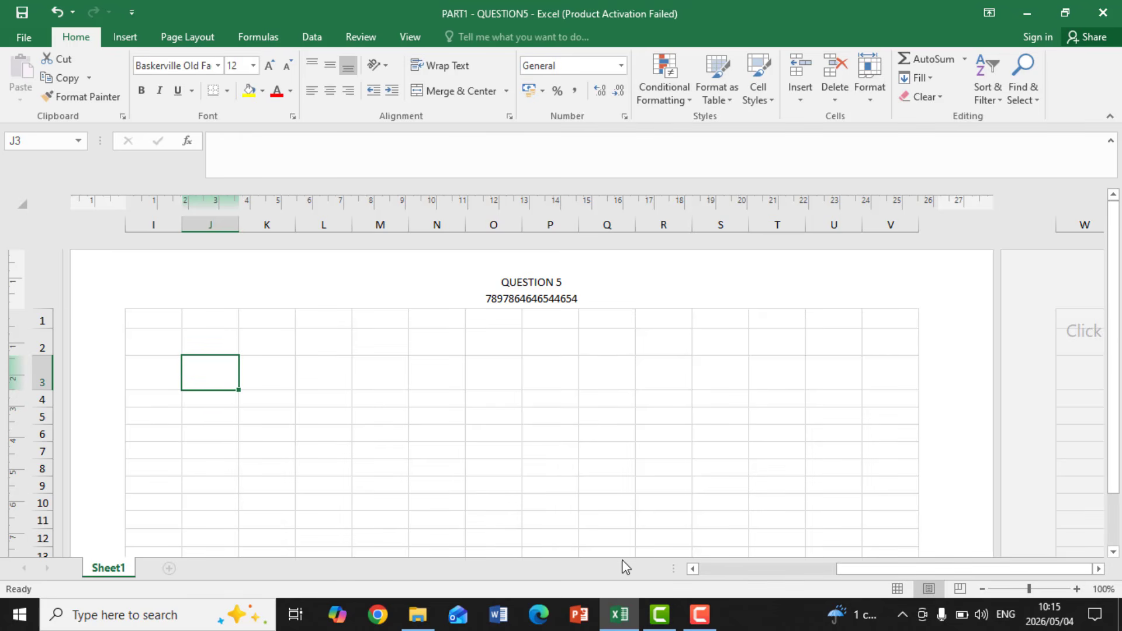
pyautogui.press('F10')
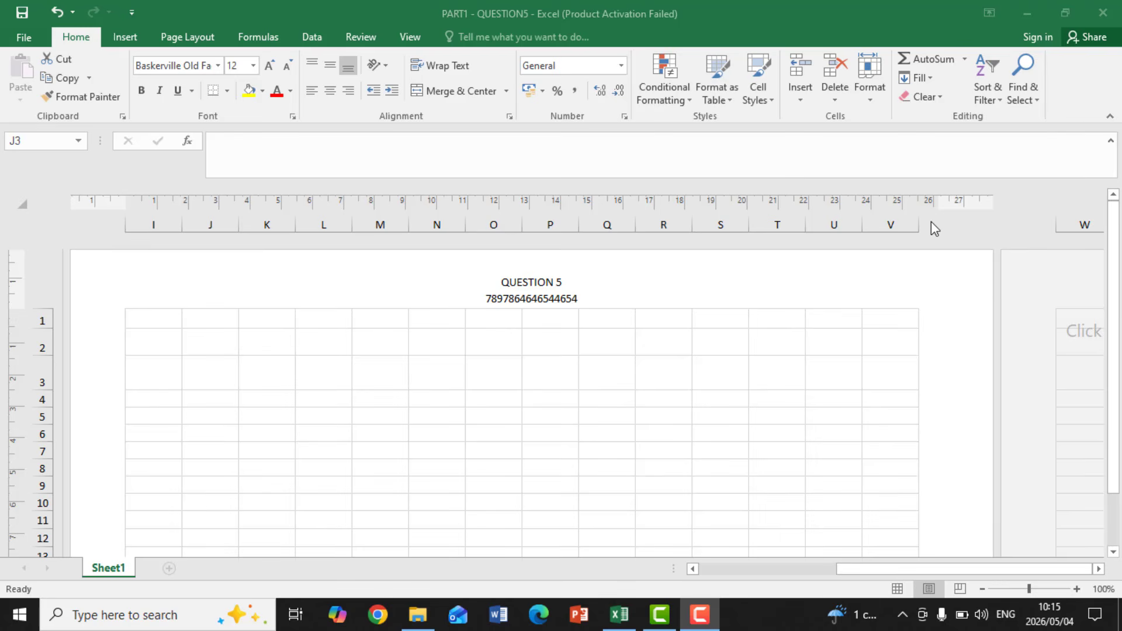
pyautogui.click(502, 383)
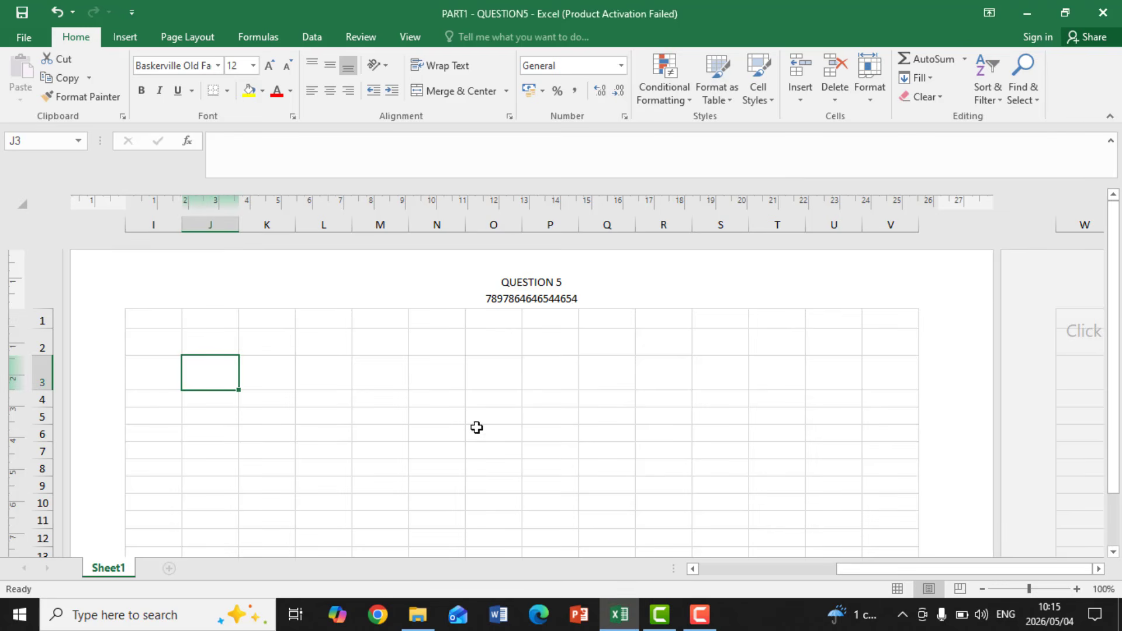
pyautogui.click(459, 396)
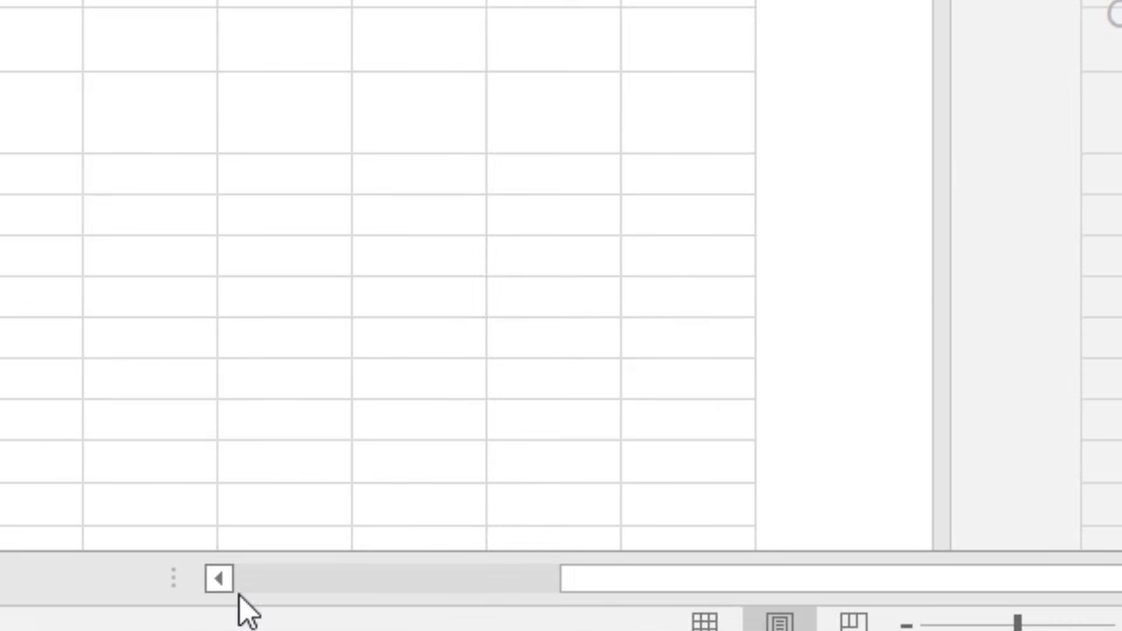
# Bring the first page with the road accident table into view and place the cursor in its center header section
pyautogui.moveTo(611, 570); pyautogui.dragTo(270, 591)
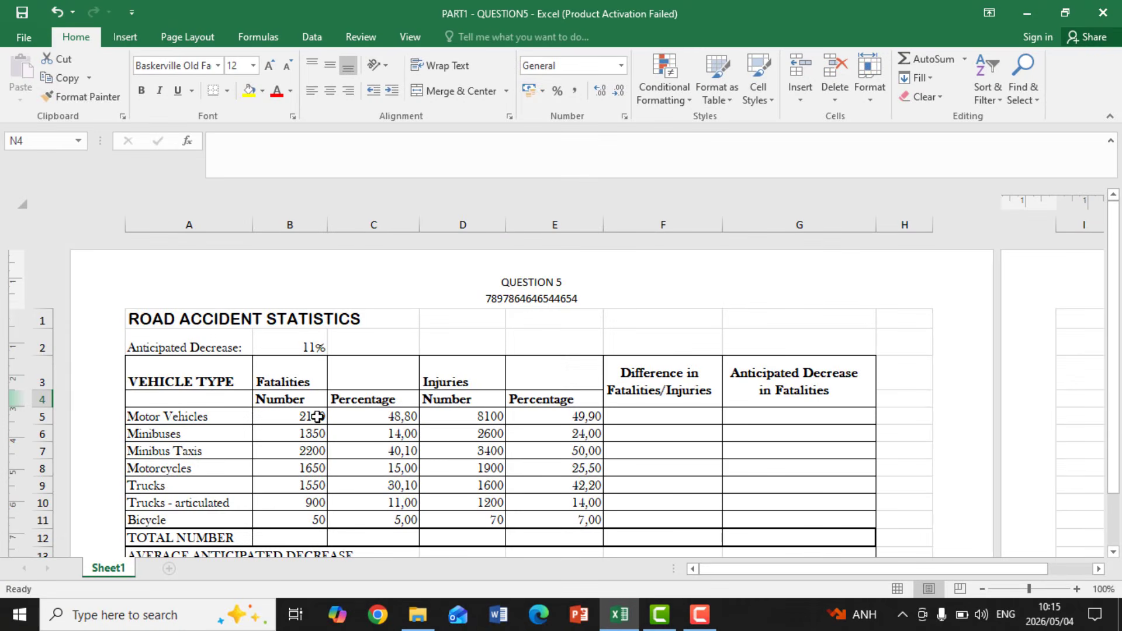
pyautogui.click(533, 290)
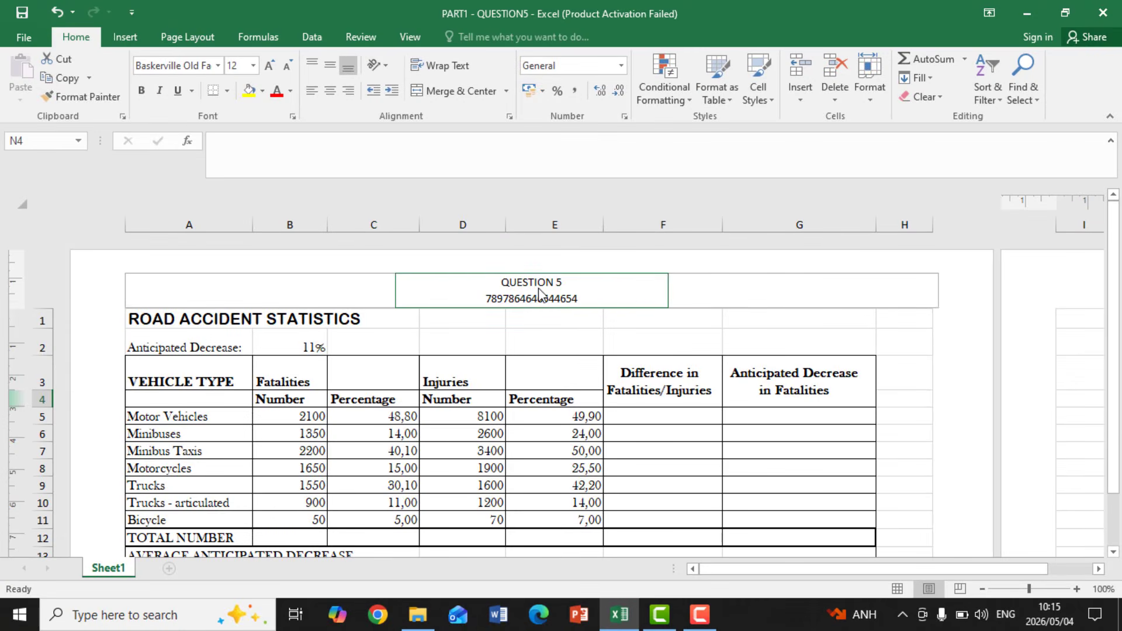
pyautogui.click(570, 292)
pyautogui.click(568, 288)
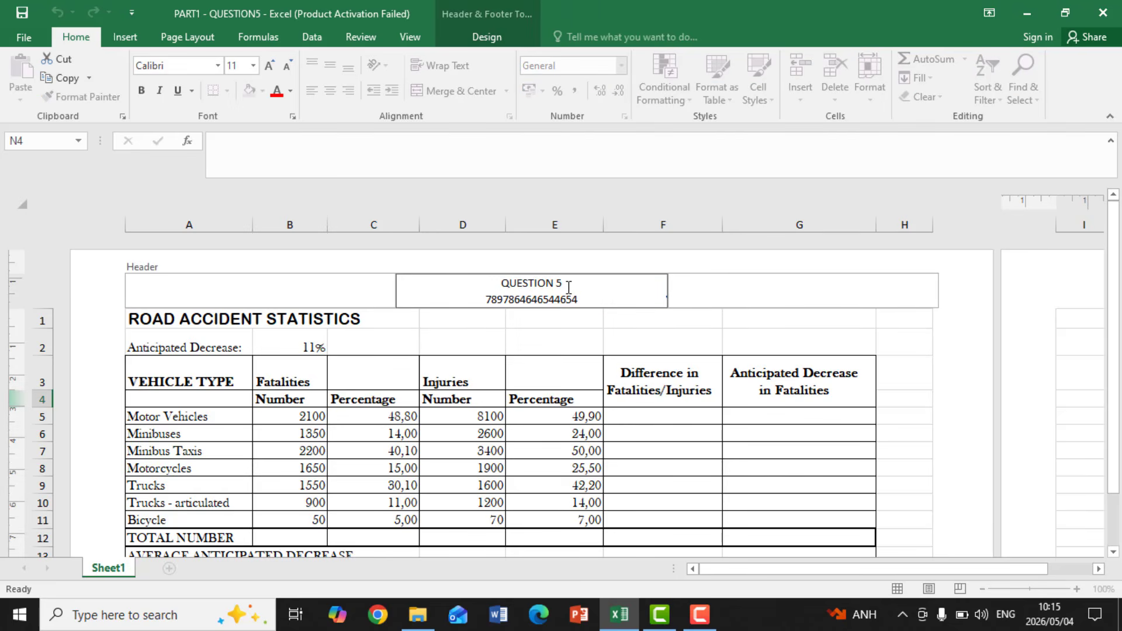
# Go to the page footer, return to the header, and highlight the number on the center header's second line
pyautogui.click(486, 39)
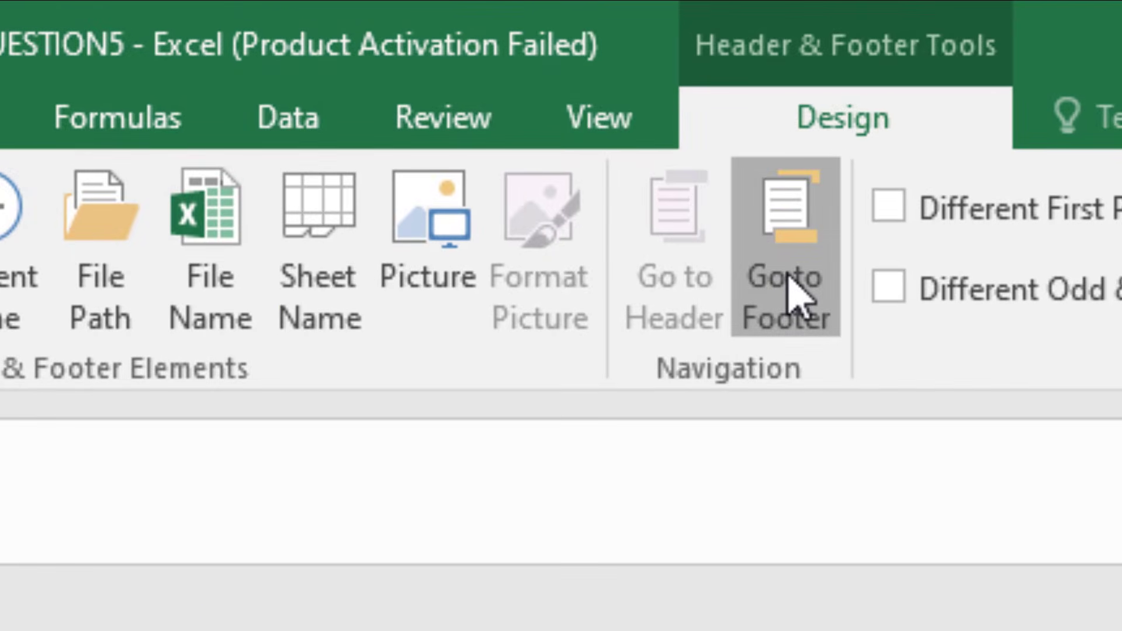
pyautogui.click(470, 86)
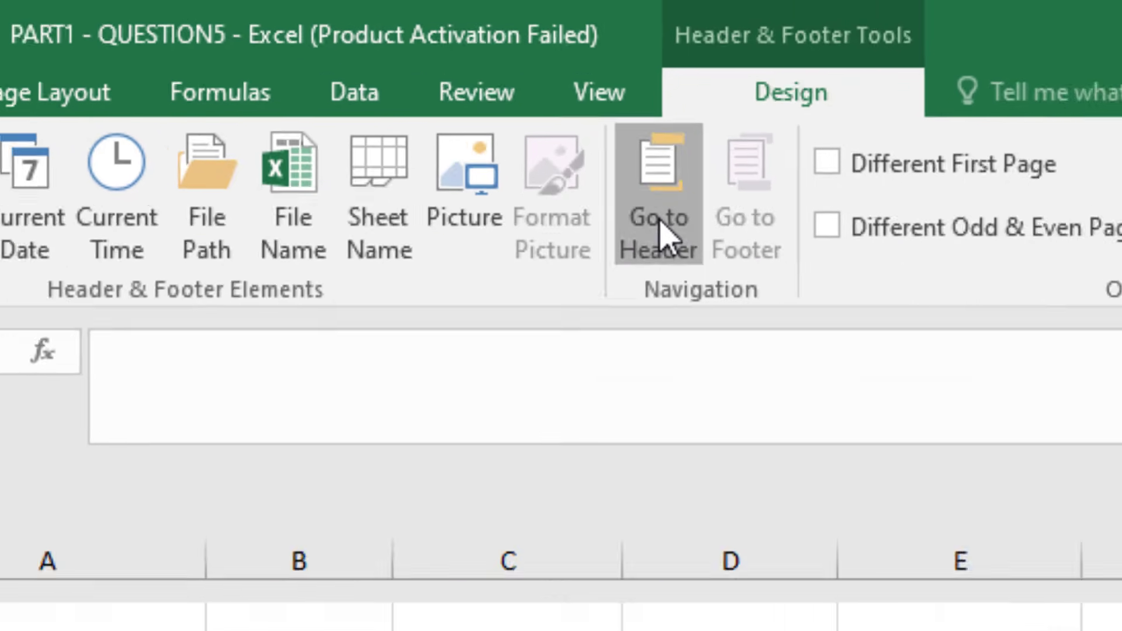
pyautogui.click(728, 275)
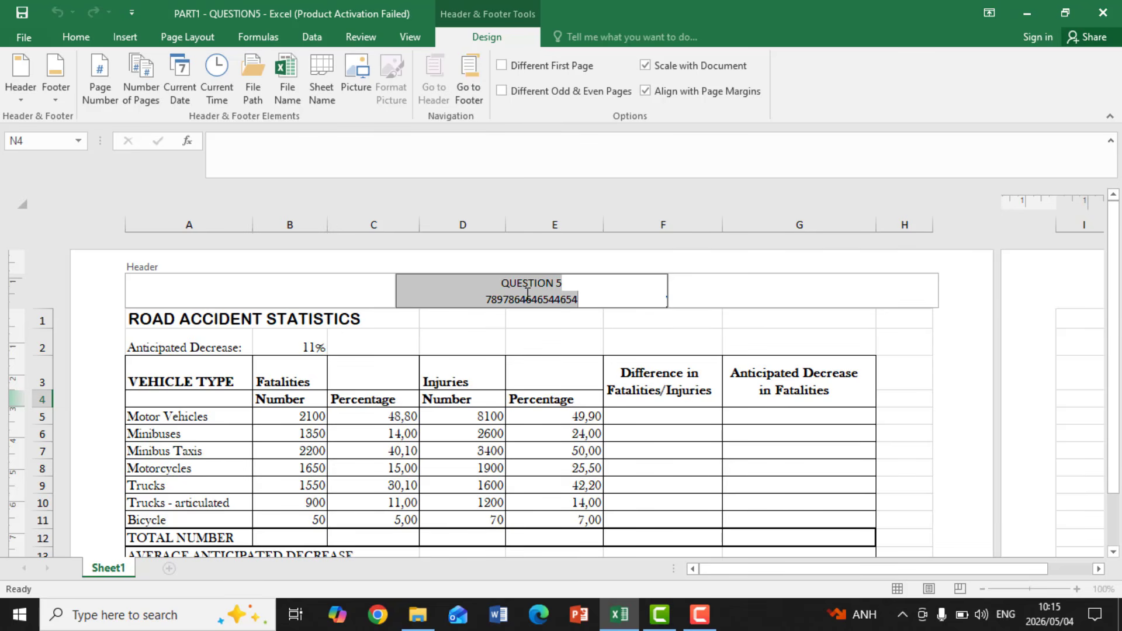
pyautogui.click(565, 282)
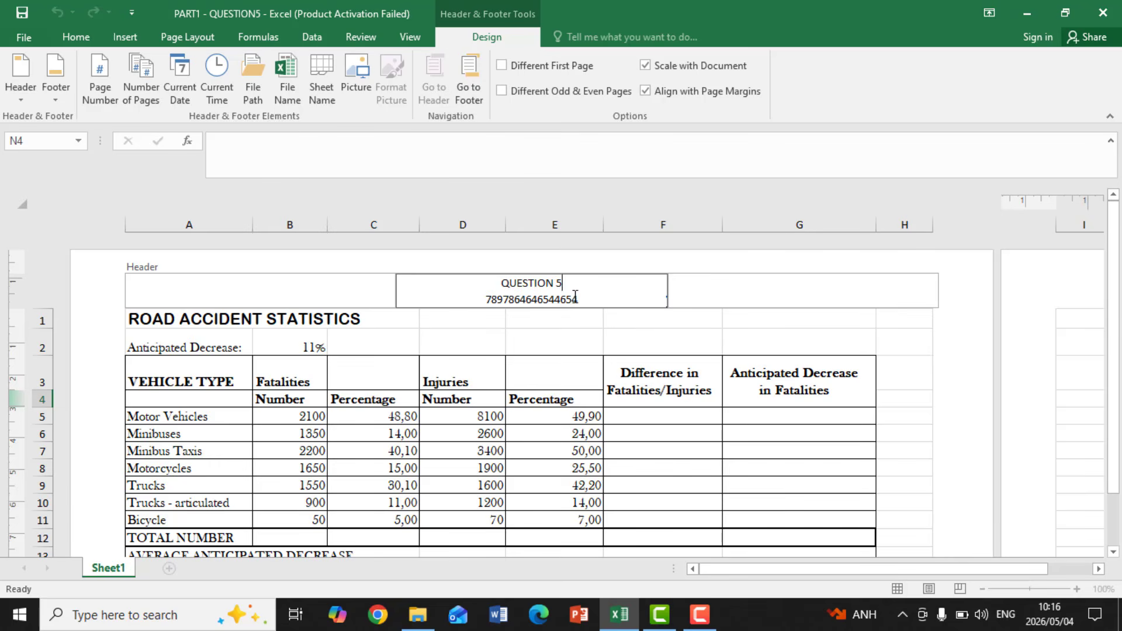
pyautogui.moveTo(577, 296); pyautogui.dragTo(489, 297)
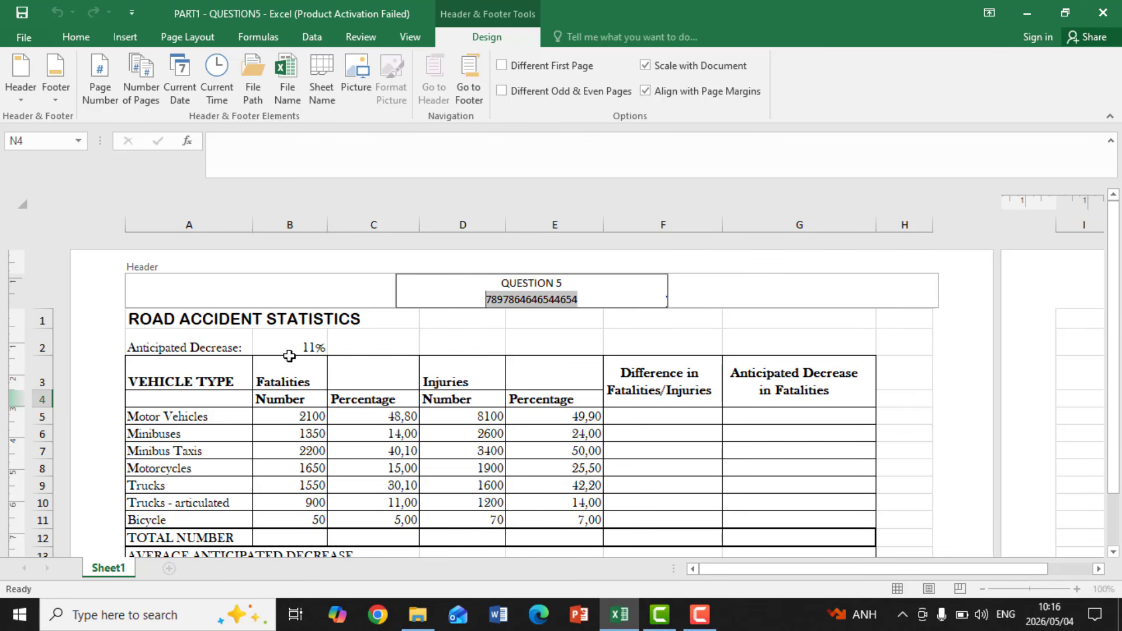
# Leave the header and switch the worksheet from Page Layout to Normal view
pyautogui.press('Escape')
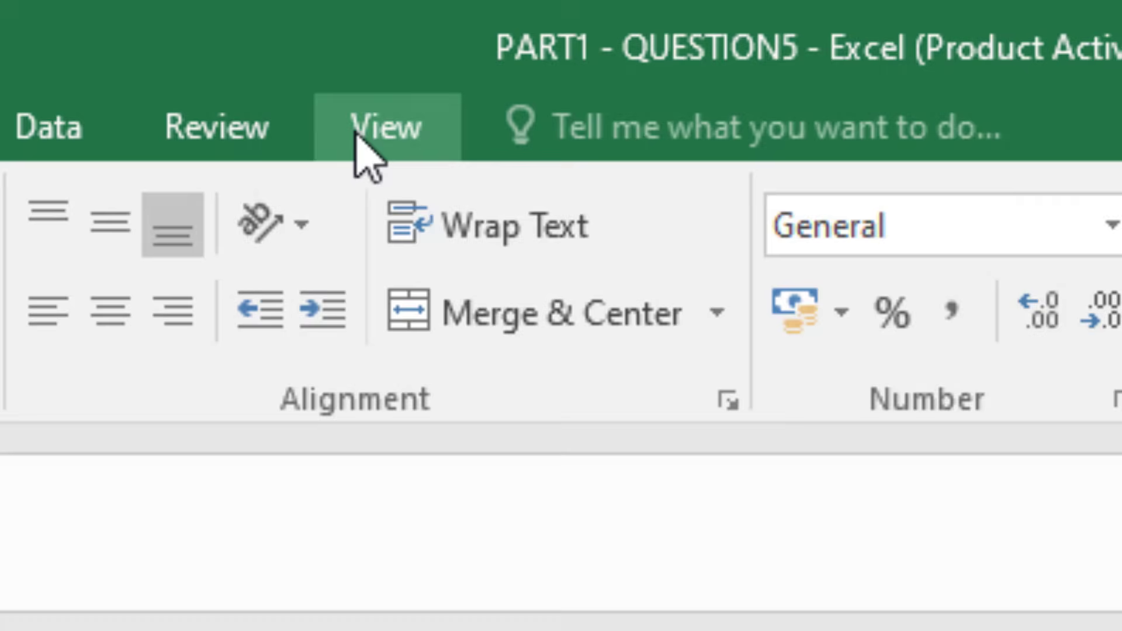
pyautogui.click(402, 39)
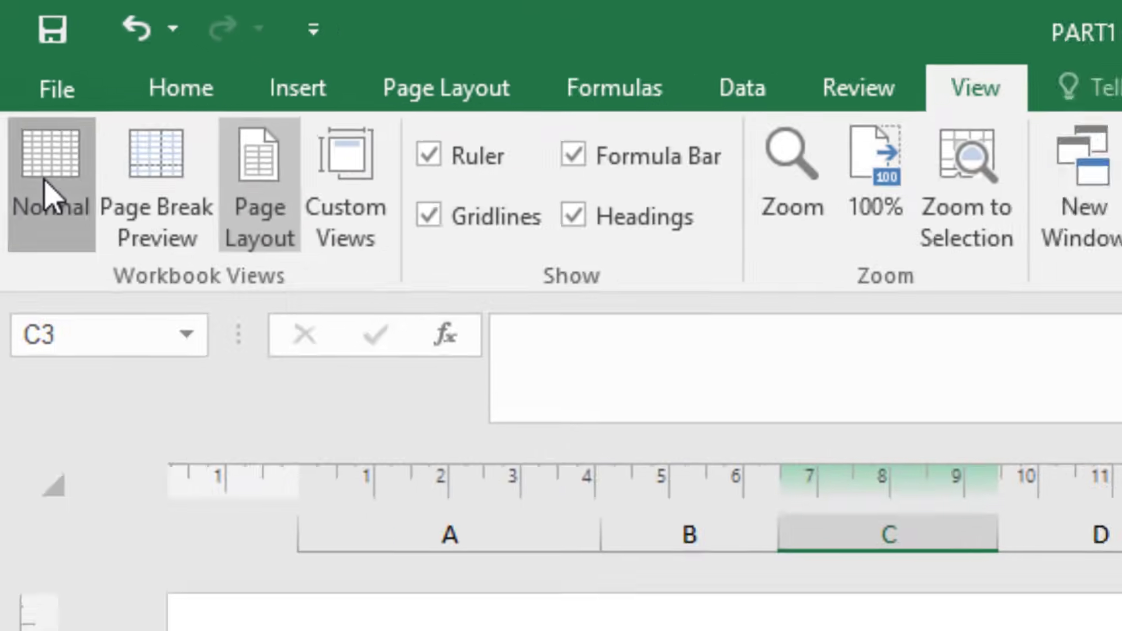
pyautogui.click(76, 292)
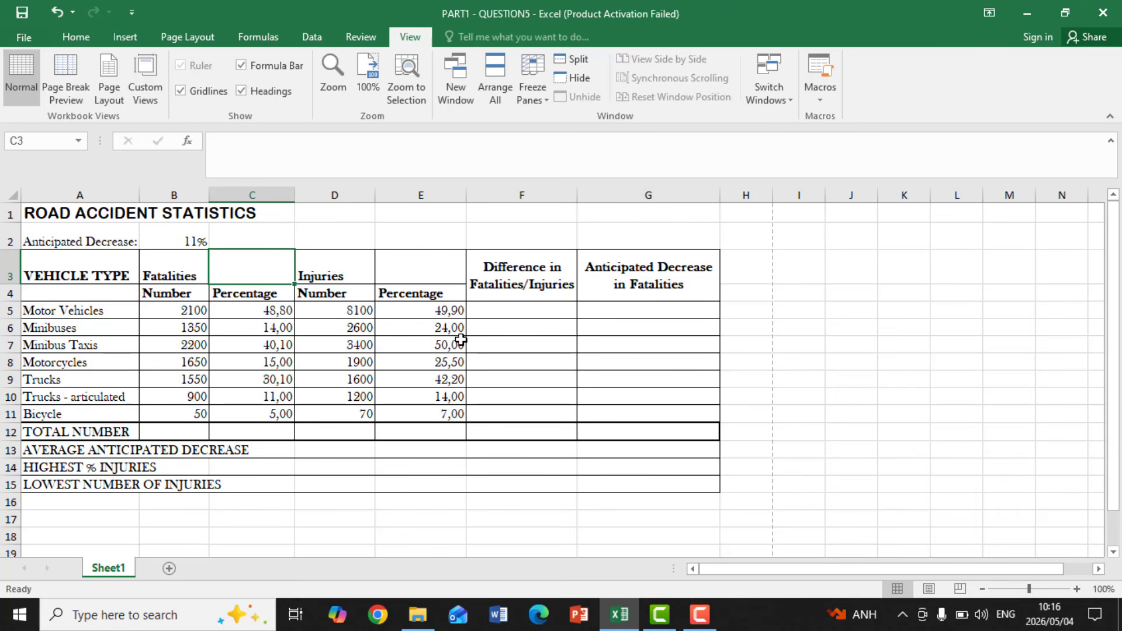
pyautogui.moveTo(435, 294); pyautogui.dragTo(569, 334)
pyautogui.moveTo(522, 366); pyautogui.dragTo(674, 417)
pyautogui.moveTo(370, 327); pyautogui.dragTo(470, 367)
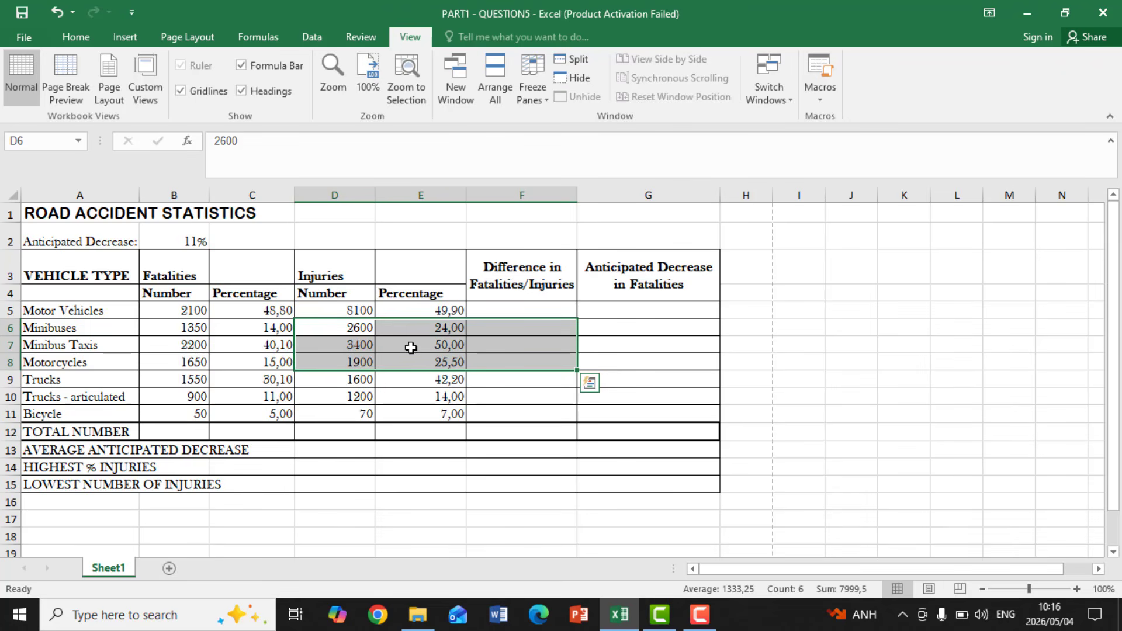
pyautogui.click(264, 270)
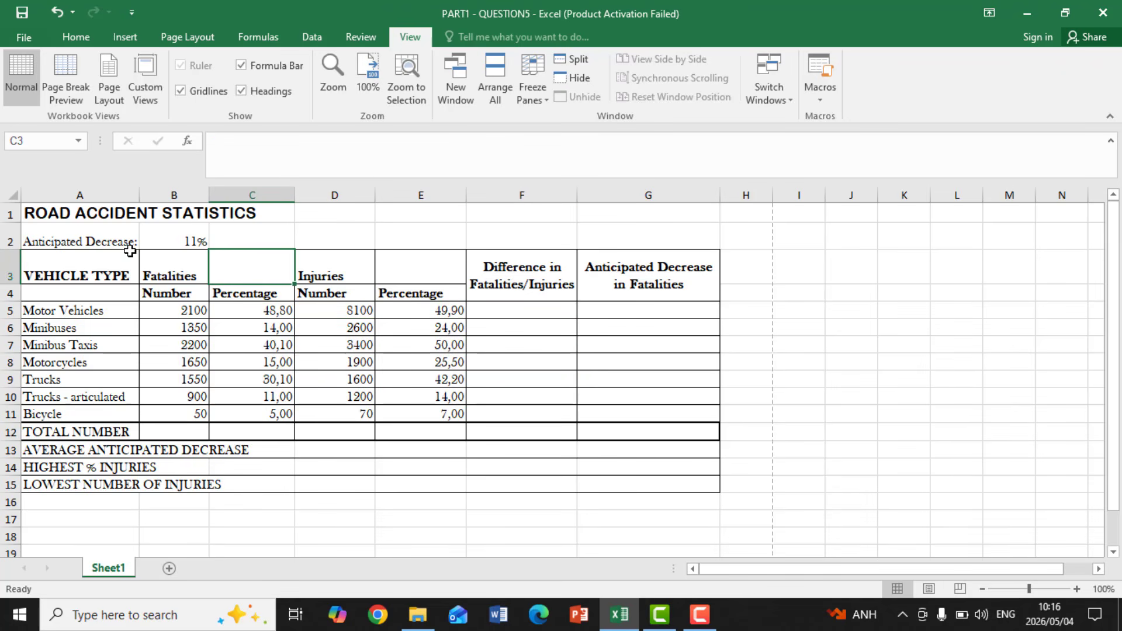
# Merge cells A1:G1 for the ROAD ACCIDENT STATISTICS title and align it to the right
pyautogui.click(34, 212)
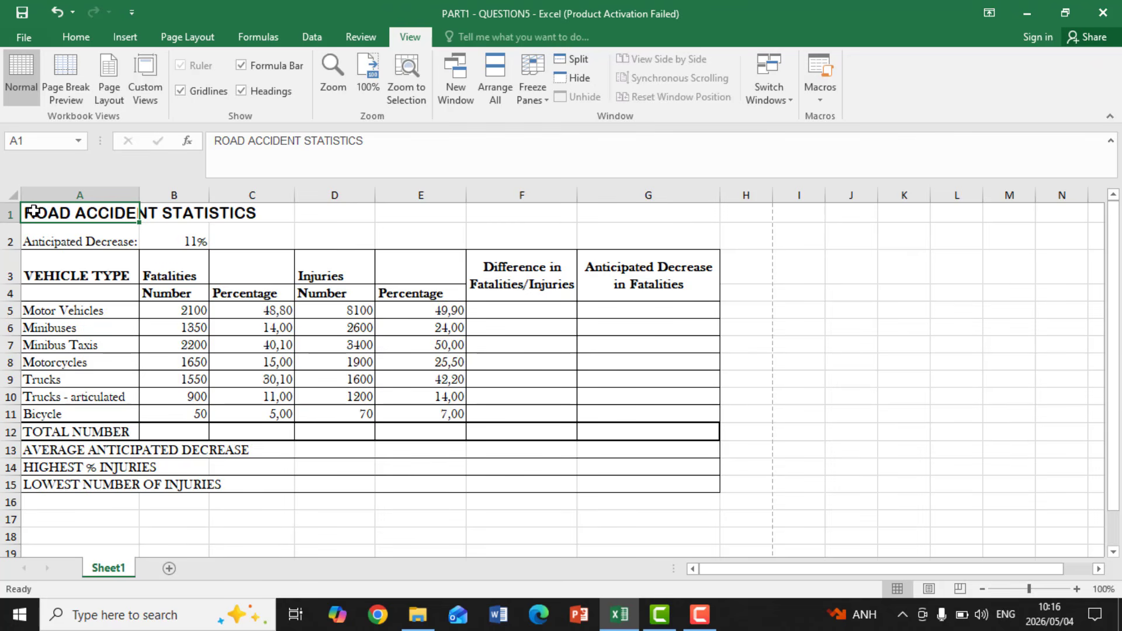
pyautogui.moveTo(41, 211); pyautogui.dragTo(626, 207)
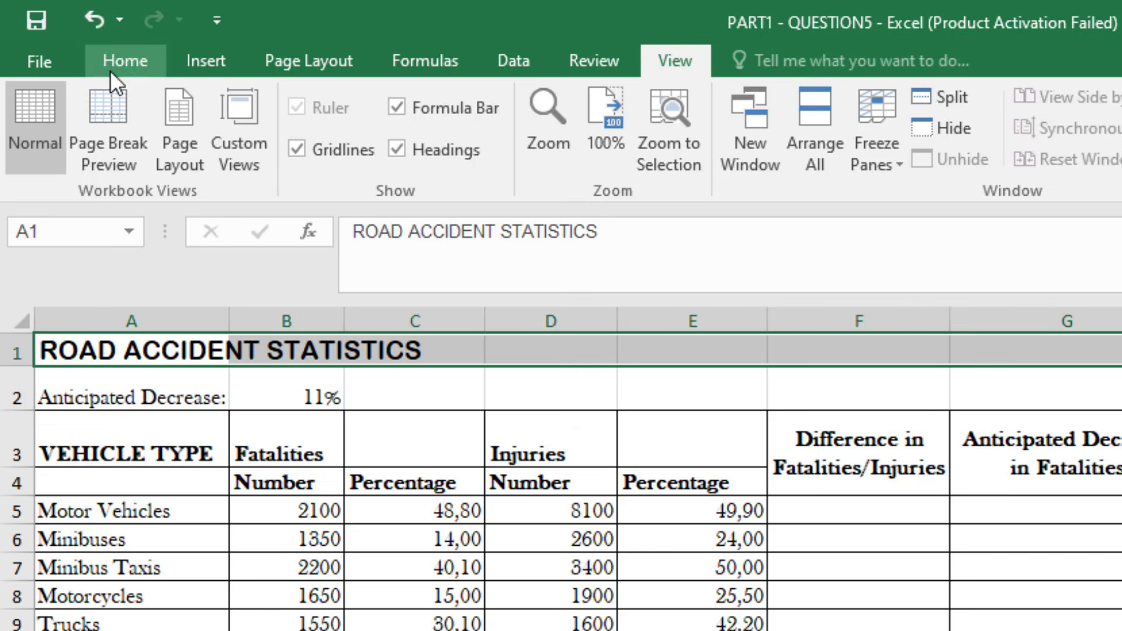
pyautogui.click(121, 62)
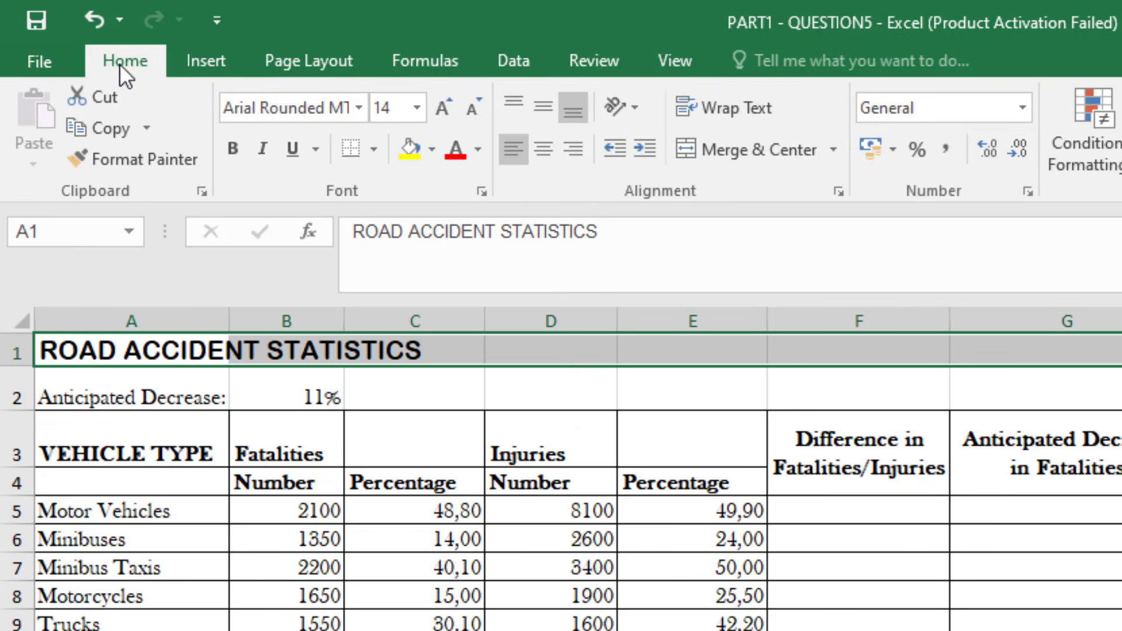
pyautogui.click(721, 149)
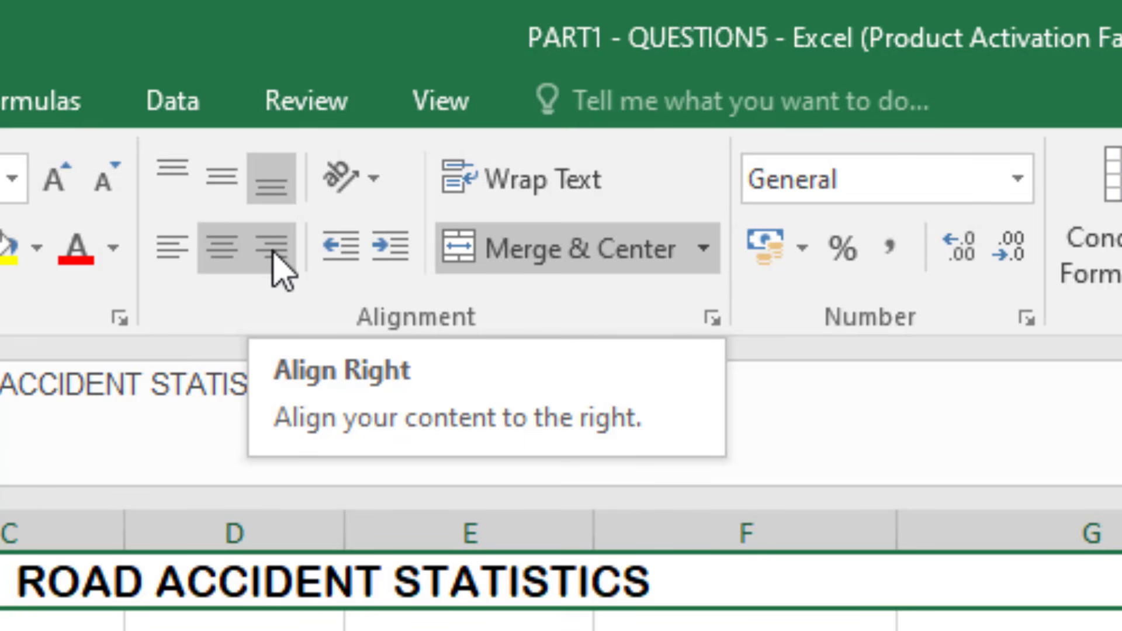
pyautogui.click(278, 257)
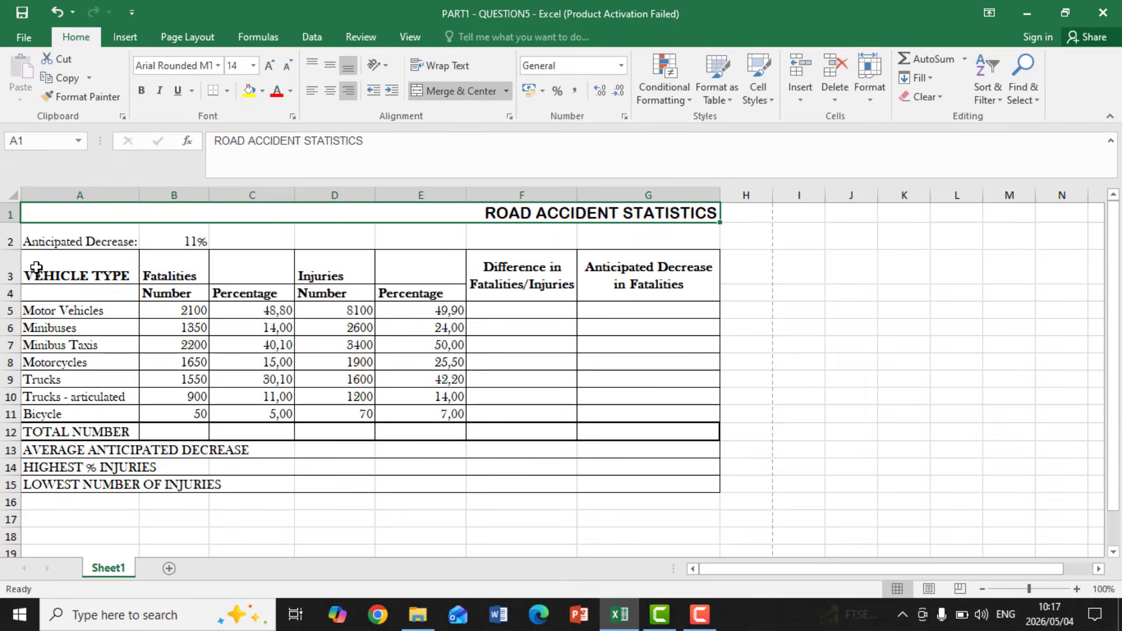
# Merge and center cells A3:A4 for the VEHICLE TYPE heading and align it vertically to the middle
pyautogui.moveTo(46, 267); pyautogui.dragTo(48, 291)
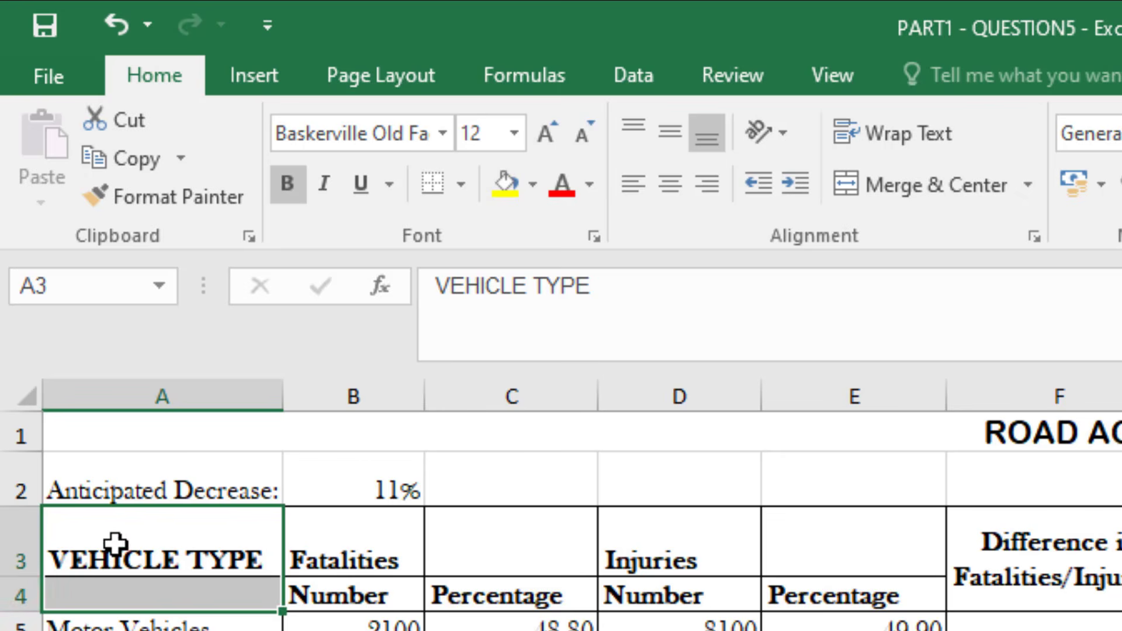
pyautogui.moveTo(116, 546); pyautogui.dragTo(119, 587)
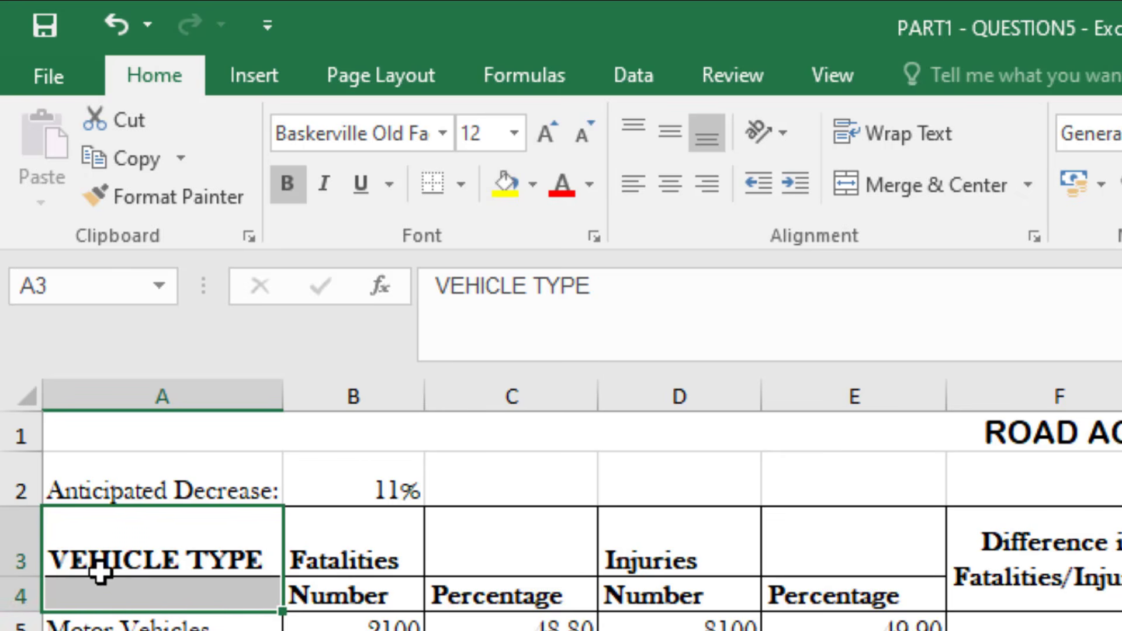
pyautogui.click(886, 179)
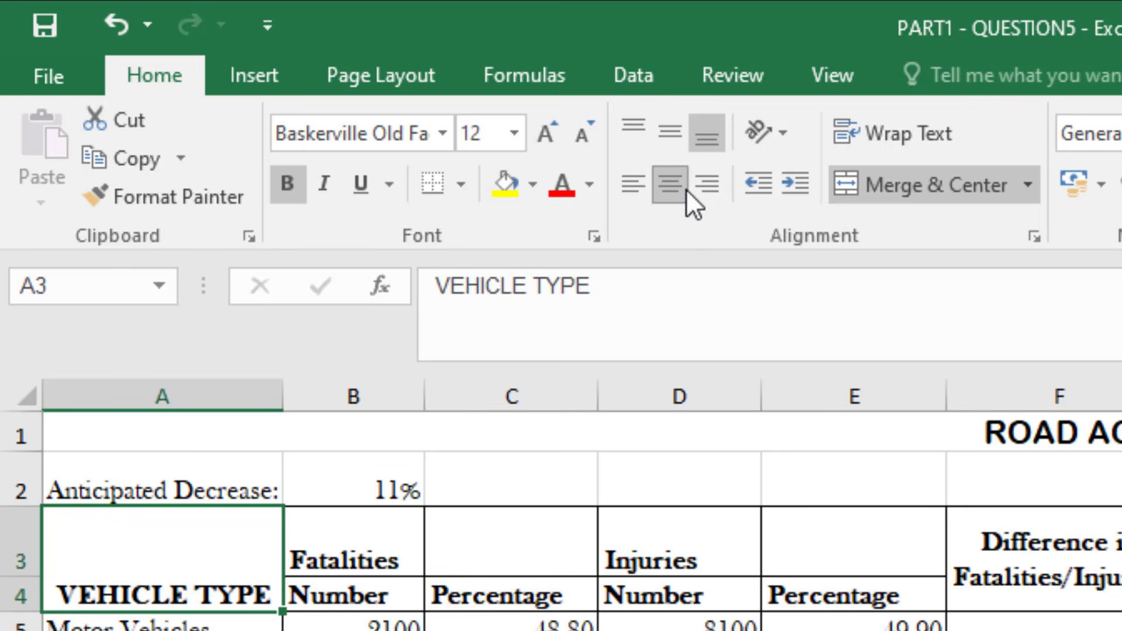
pyautogui.click(664, 132)
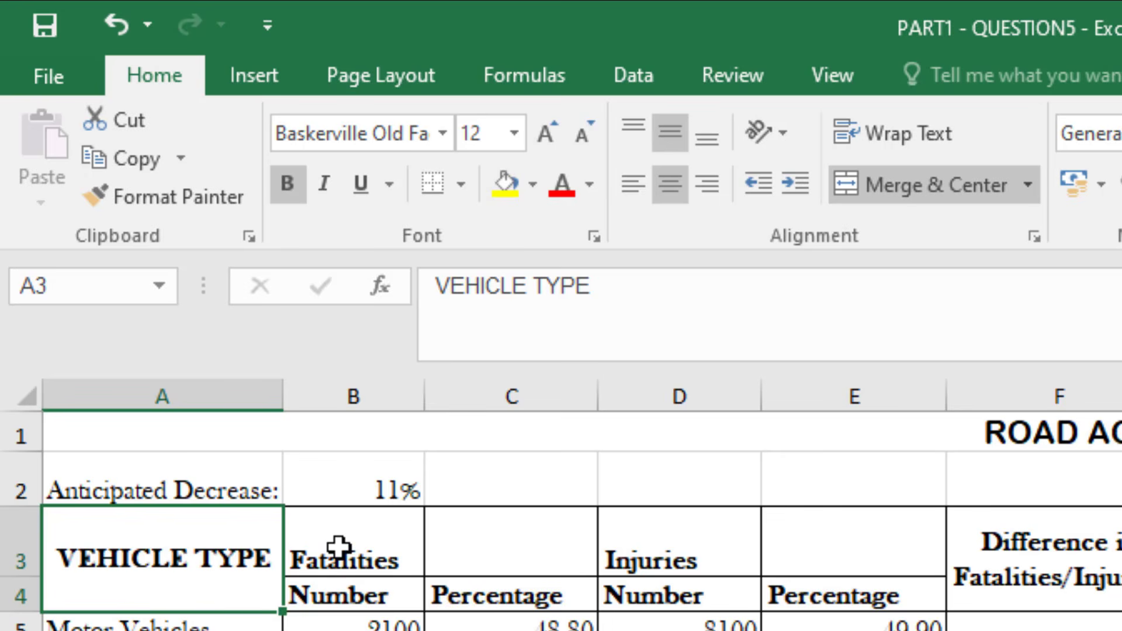
# Merge and center the Fatalities heading across B3:C3 and the Injuries heading across D3:E3
pyautogui.moveTo(338, 548); pyautogui.dragTo(462, 545)
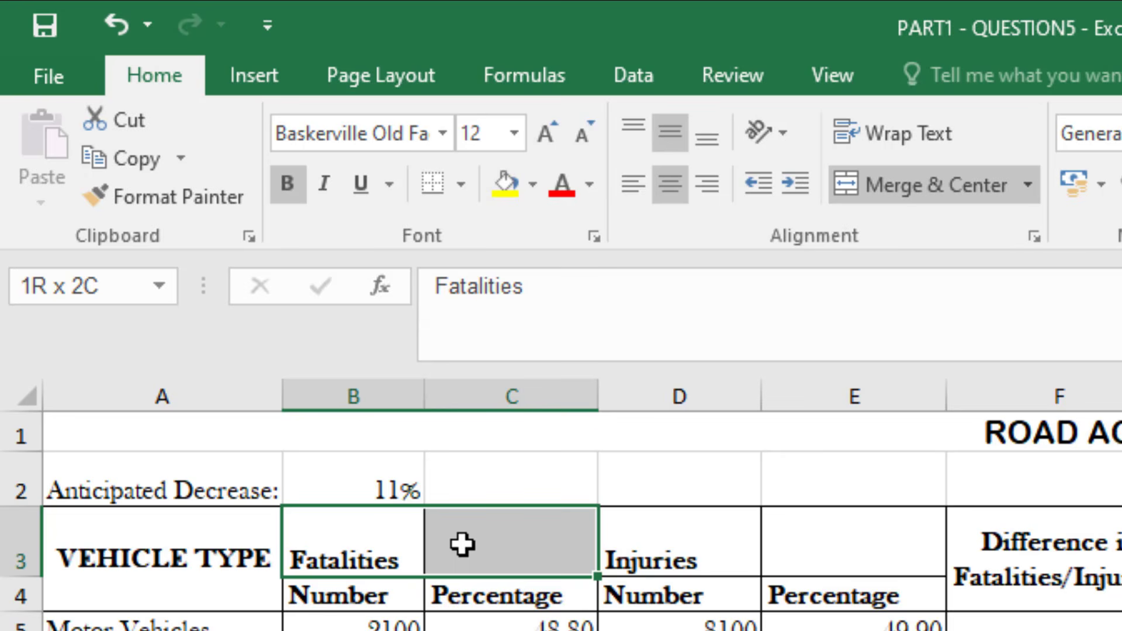
pyautogui.moveTo(462, 544); pyautogui.dragTo(447, 544)
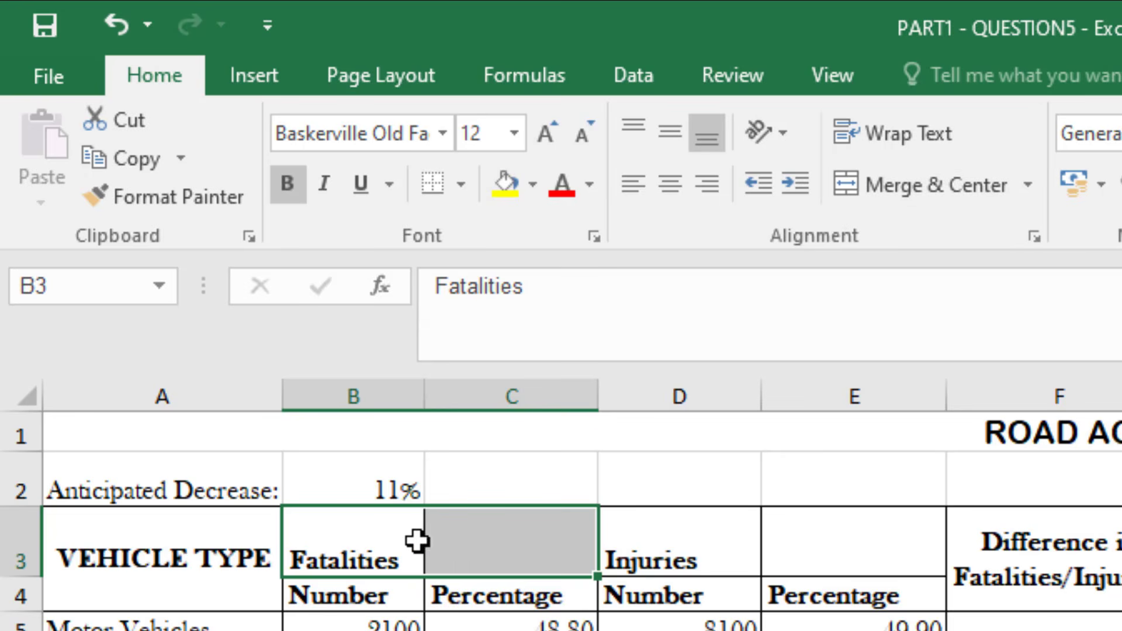
pyautogui.click(897, 196)
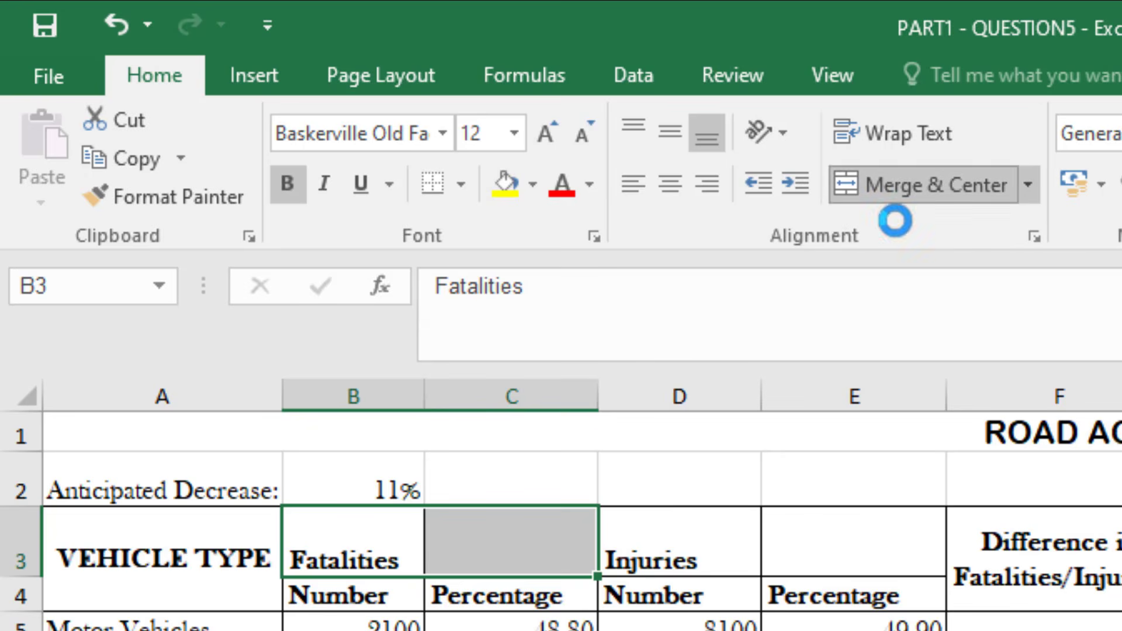
pyautogui.click(638, 551)
pyautogui.moveTo(776, 545); pyautogui.dragTo(786, 543)
pyautogui.click(892, 183)
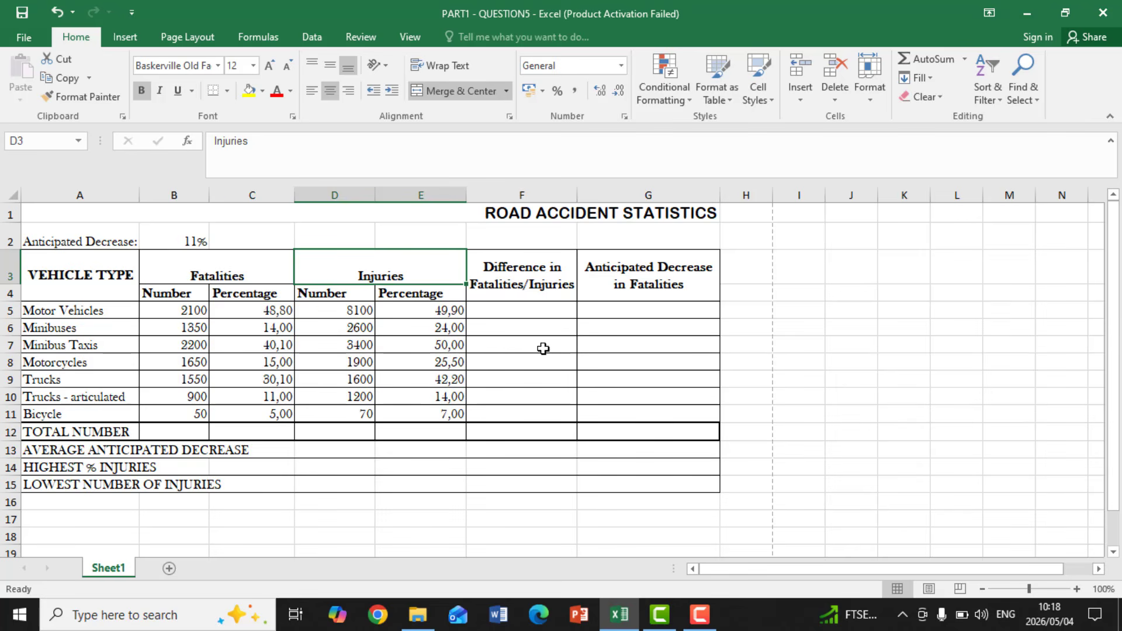
# Select cell F5, the Motor Vehicles entry under Difference in Fatalities/Injuries
pyautogui.click(515, 310)
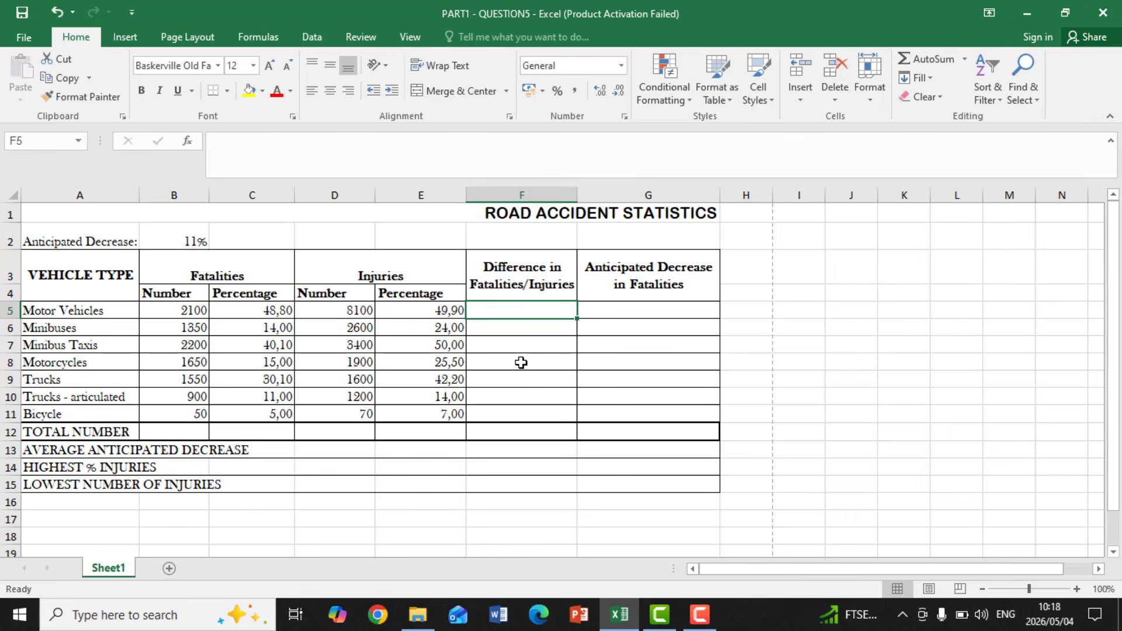
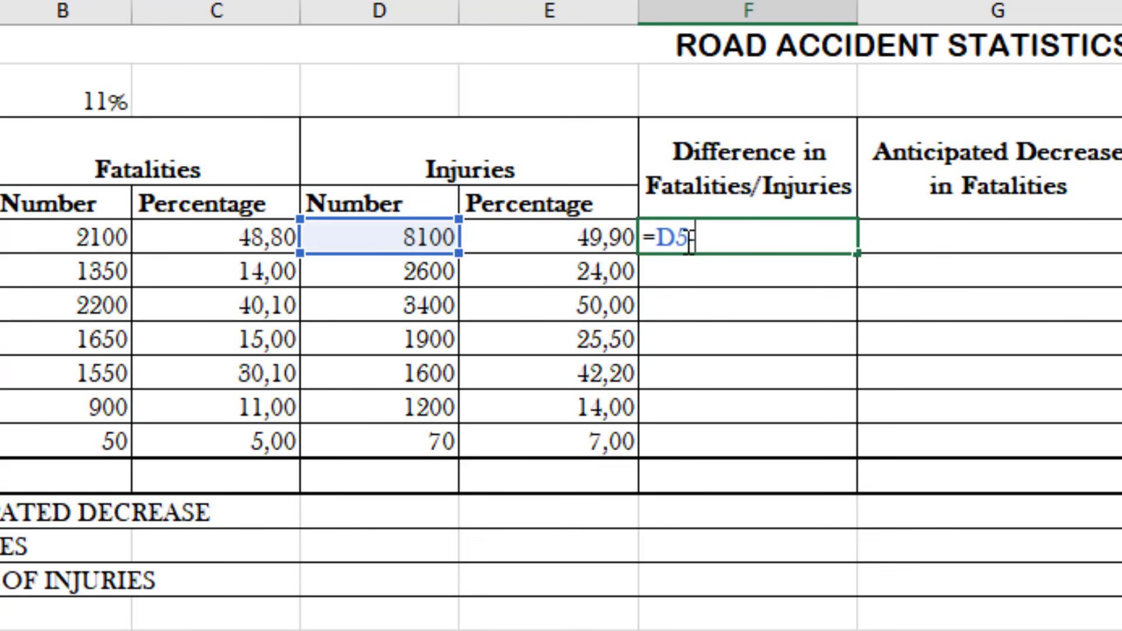
# Complete the formula =D5-B5 in cell F5 and copy it down to F11
pyautogui.write('-')
pyautogui.click(76, 241)
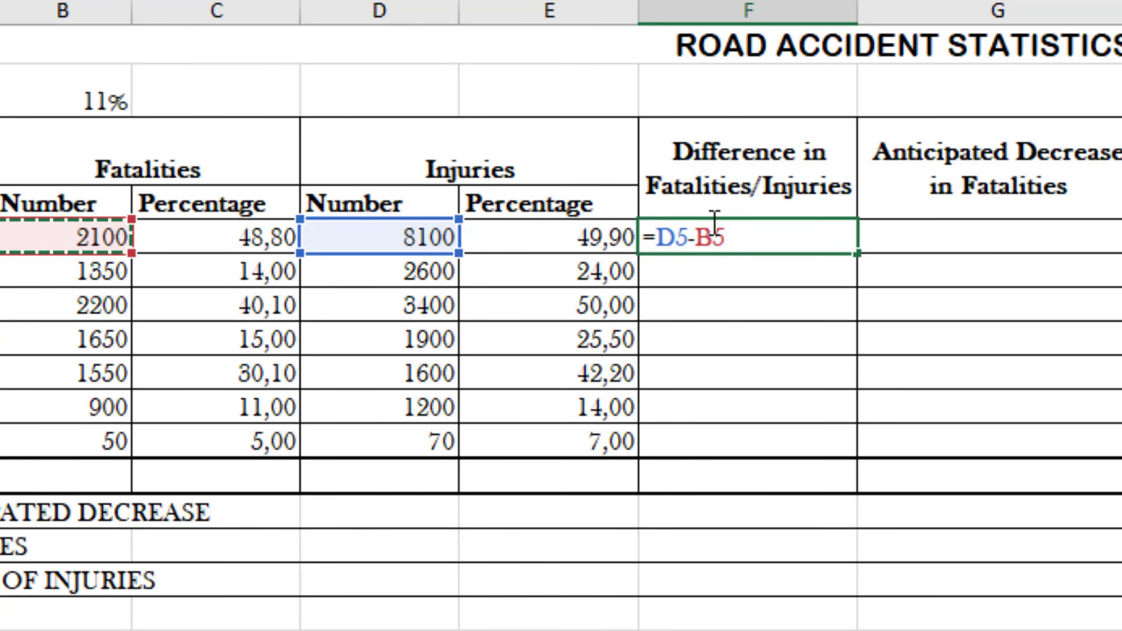
pyautogui.press('Return')
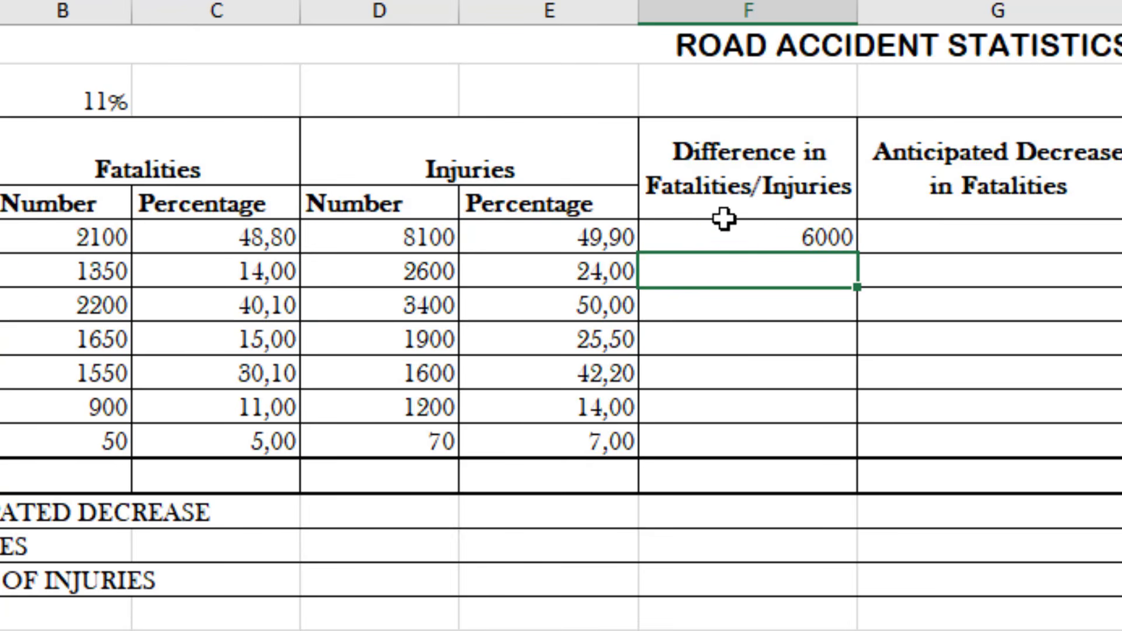
pyautogui.click(783, 234)
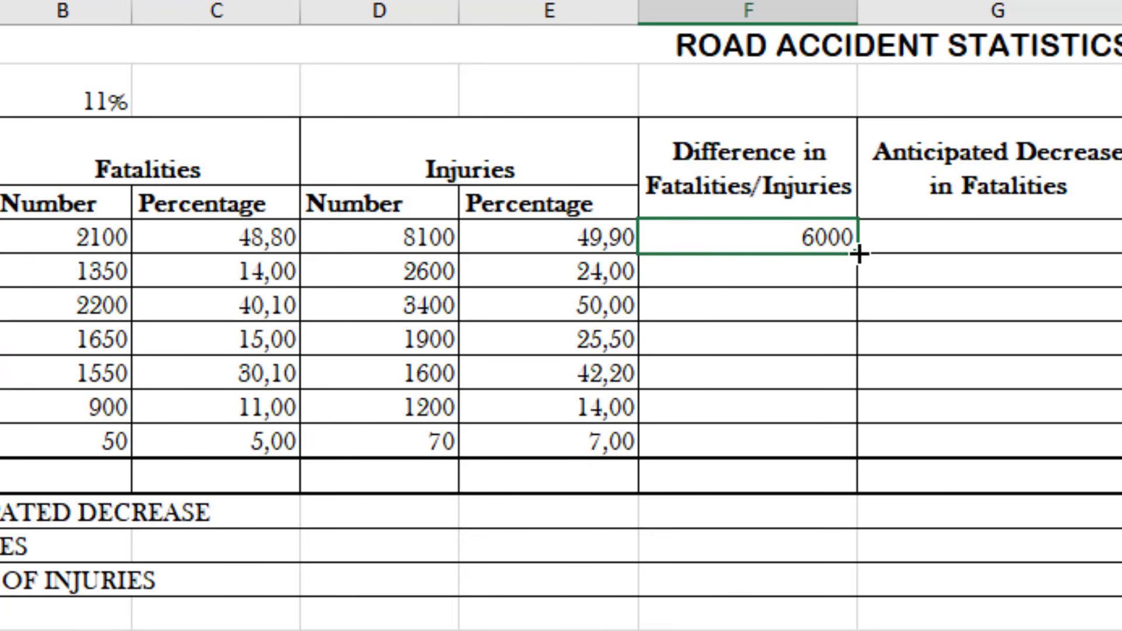
pyautogui.moveTo(857, 254); pyautogui.dragTo(862, 457)
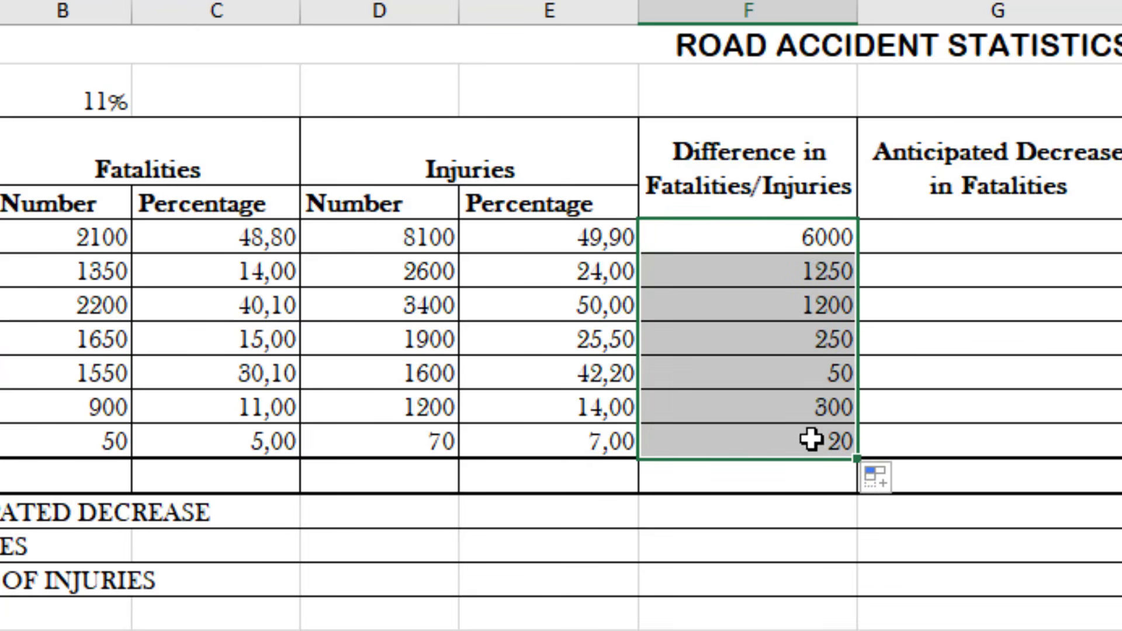
pyautogui.click(923, 229)
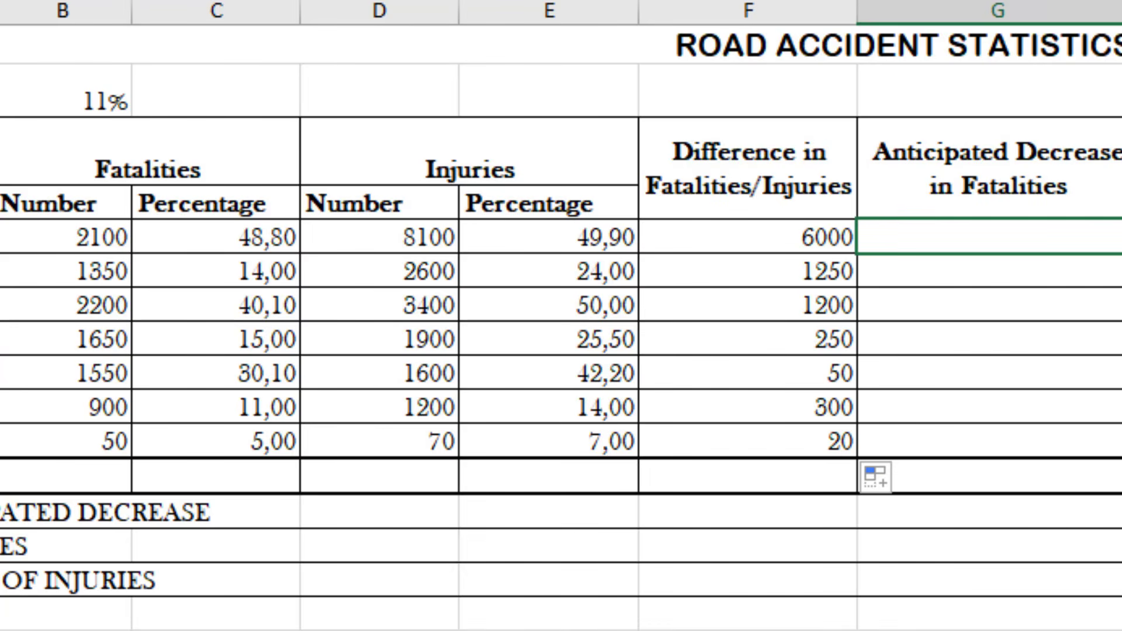
pyautogui.click(1, 92)
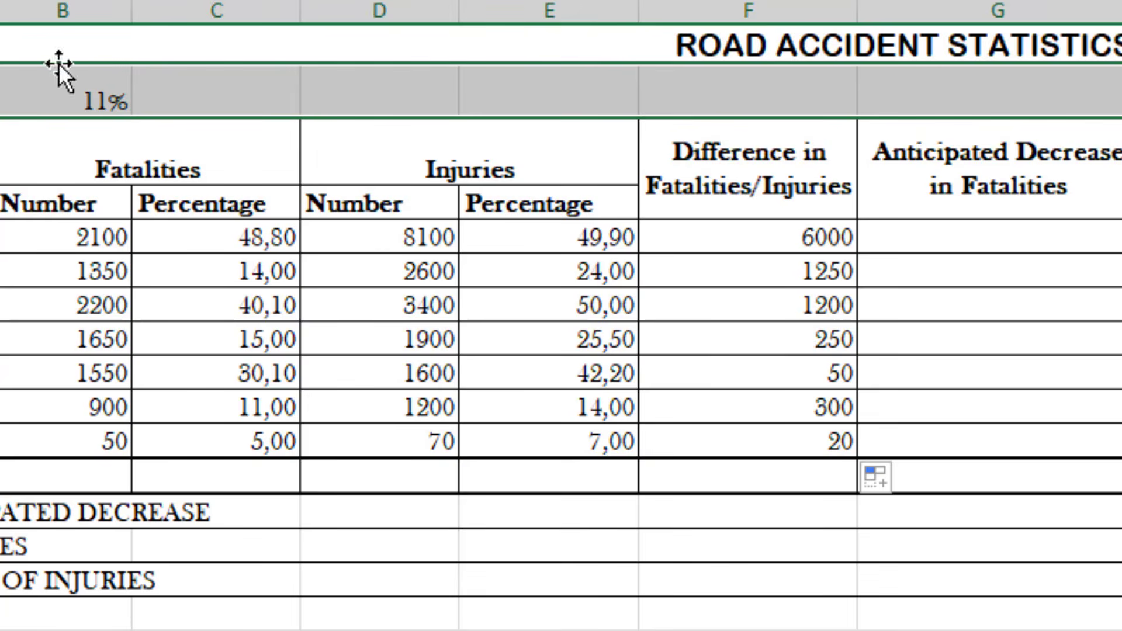
pyautogui.click(85, 81)
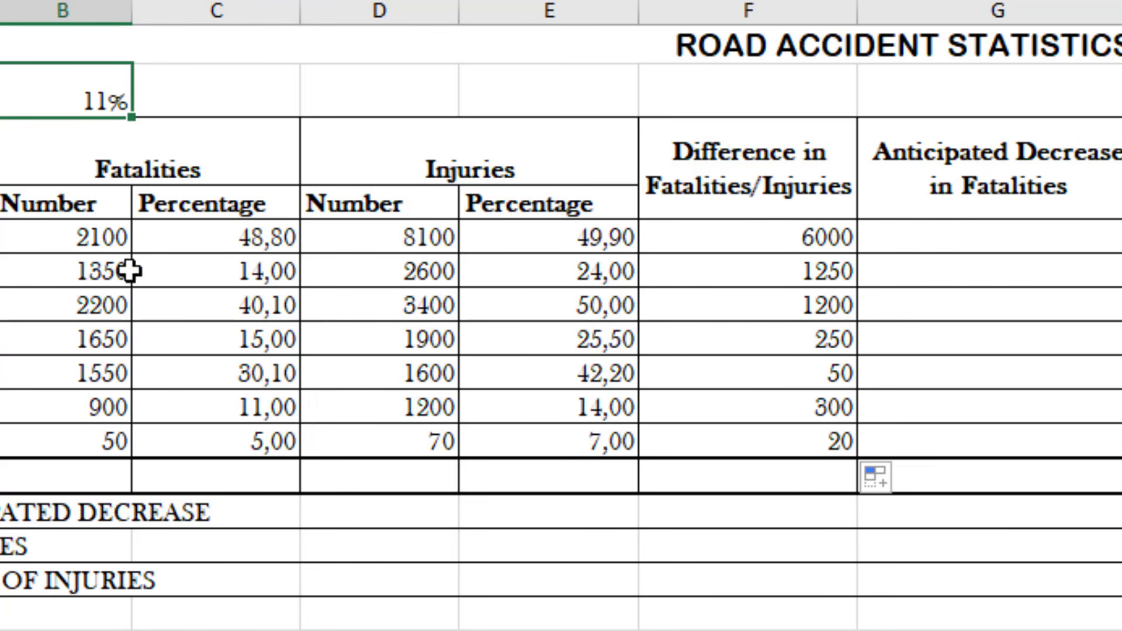
pyautogui.click(87, 236)
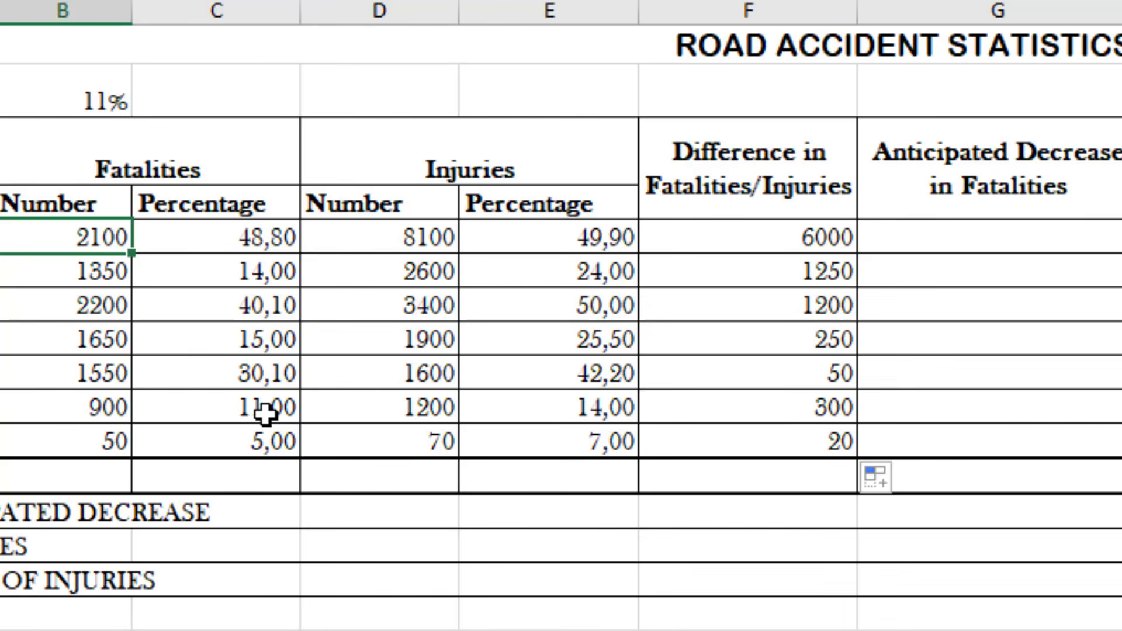
# Enter =B5*$B$2 in cell G5 under Anticipated Decrease in Fatalities and copy the formula down to G11
pyautogui.click(971, 242)
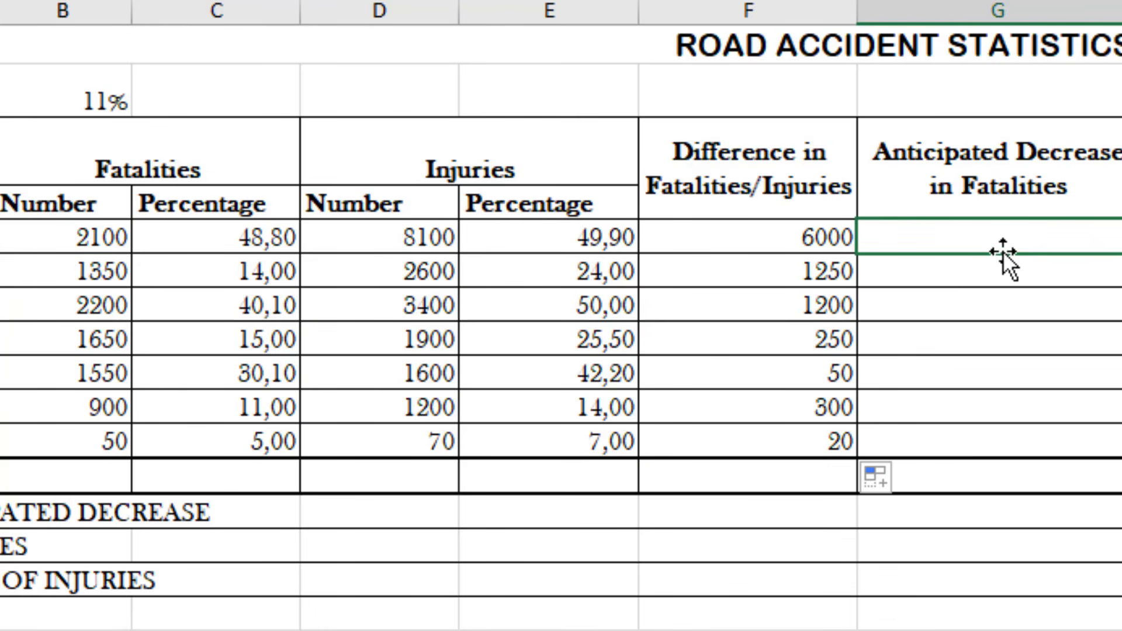
pyautogui.write('=')
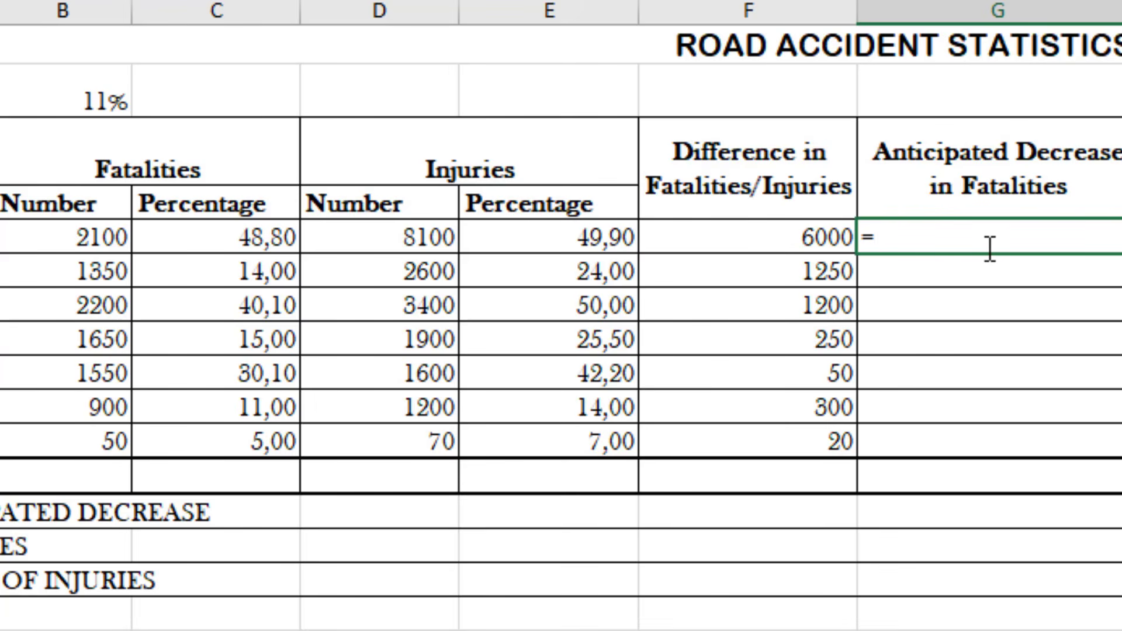
pyautogui.click(56, 234)
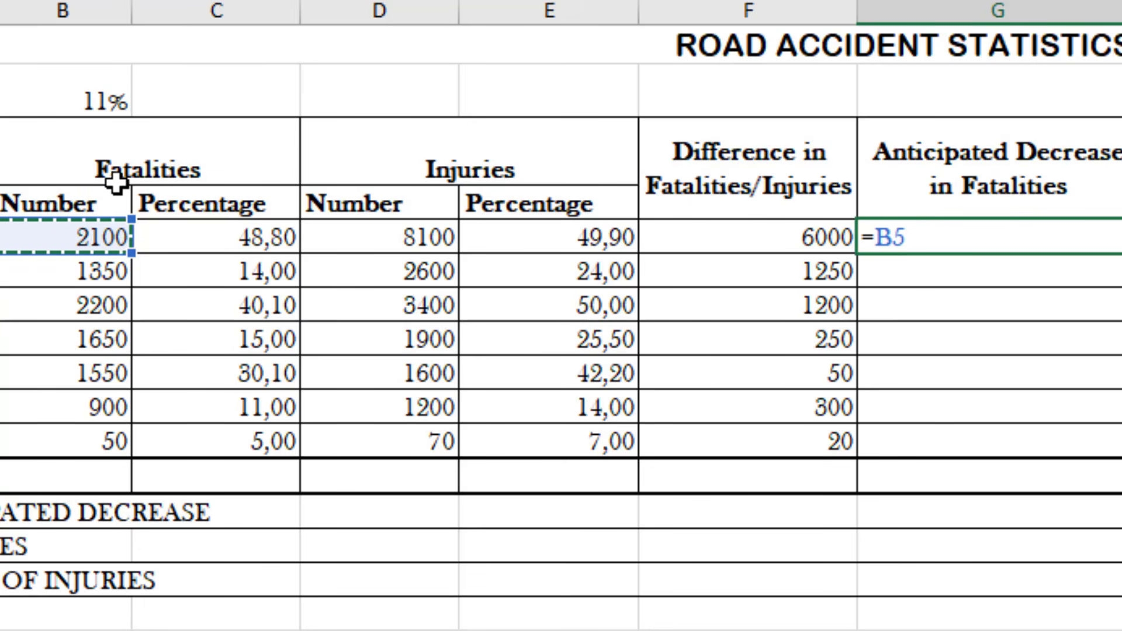
pyautogui.write('*')
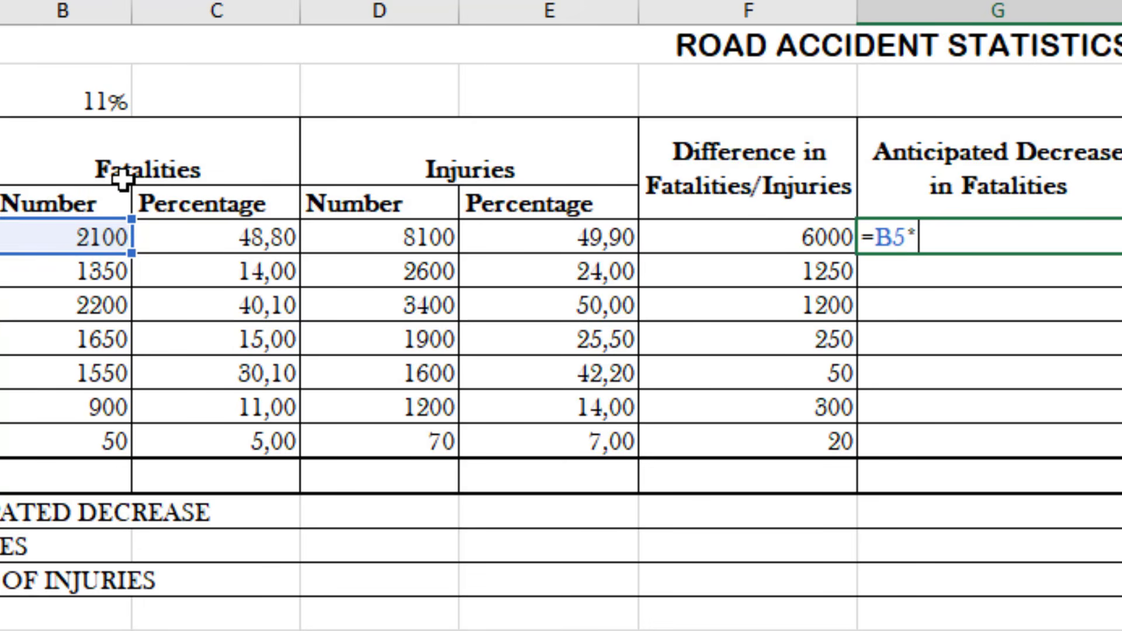
pyautogui.click(88, 97)
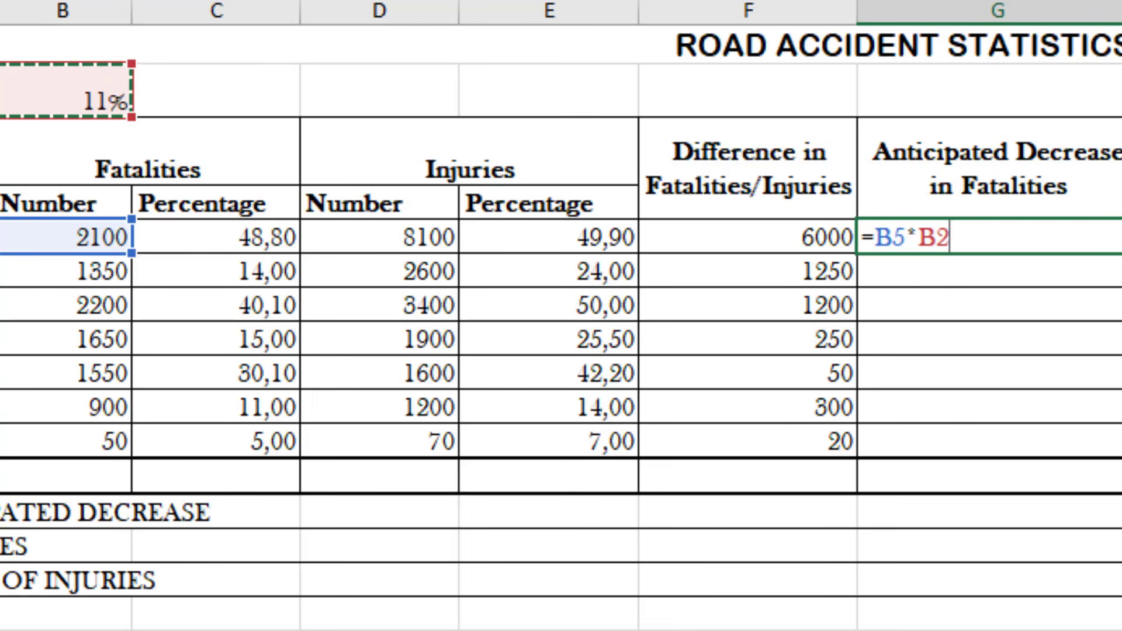
pyautogui.press('F4')
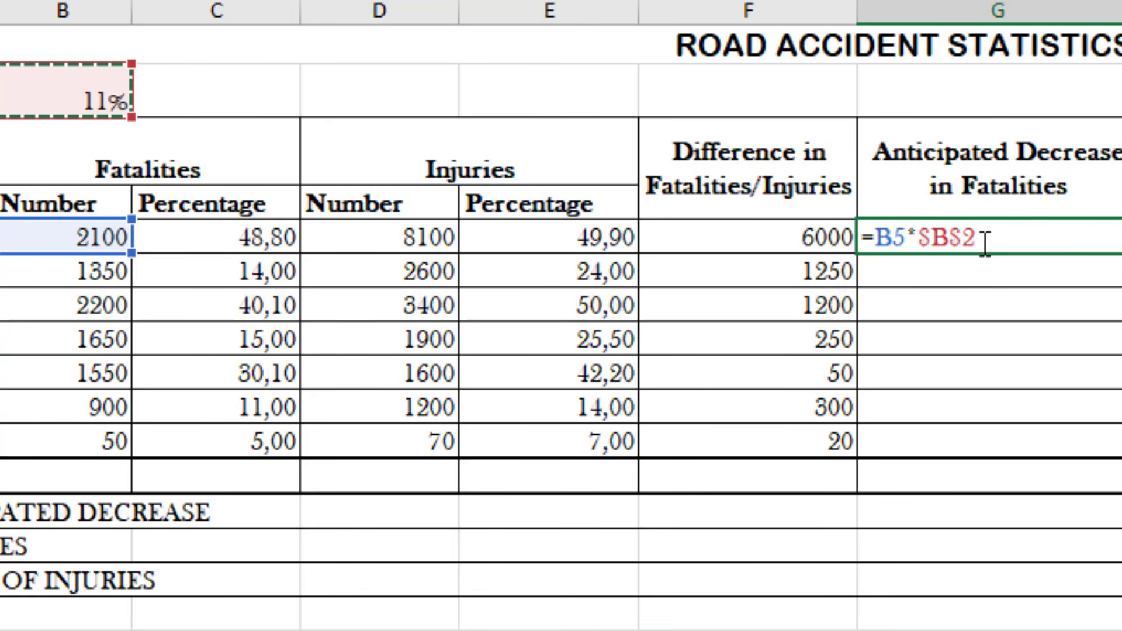
pyautogui.press('Return')
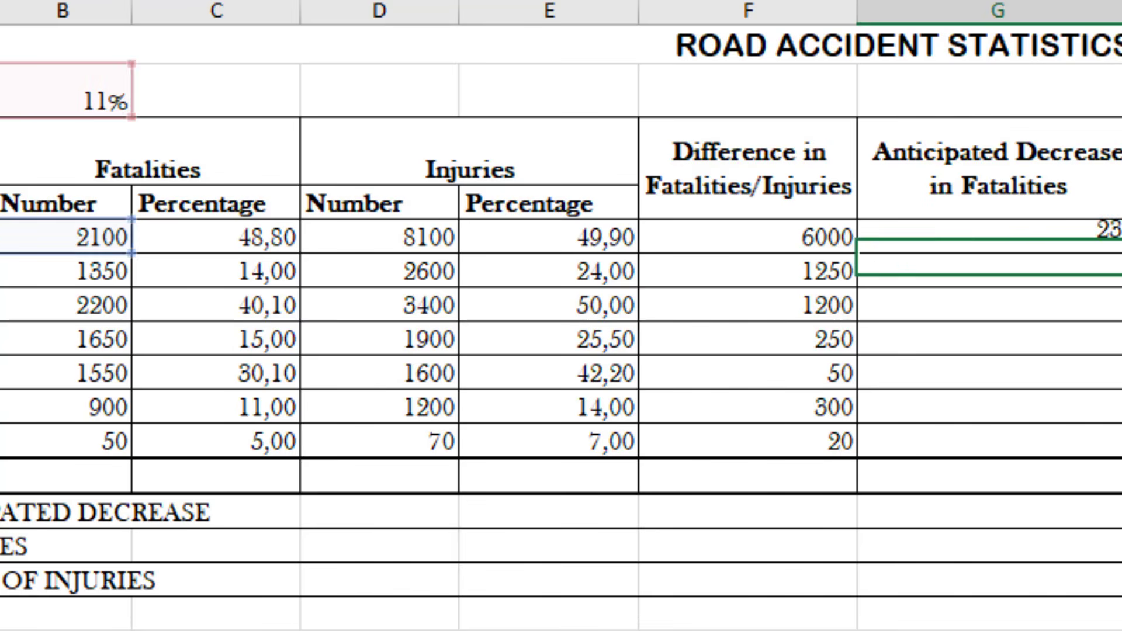
pyautogui.click(1084, 237)
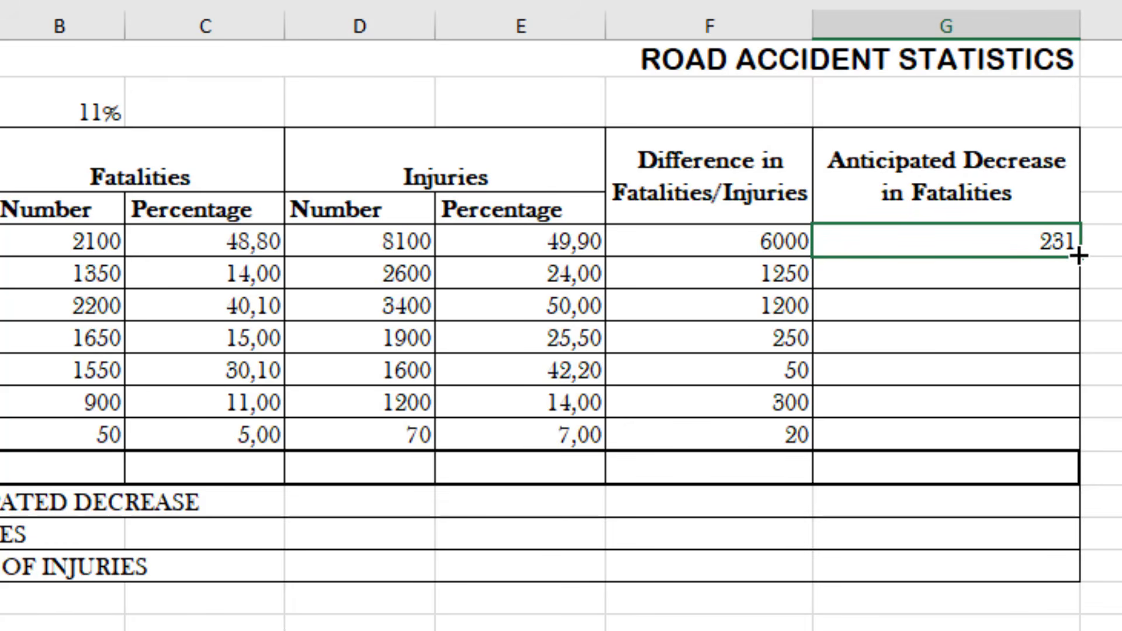
pyautogui.moveTo(1078, 254); pyautogui.dragTo(1095, 437)
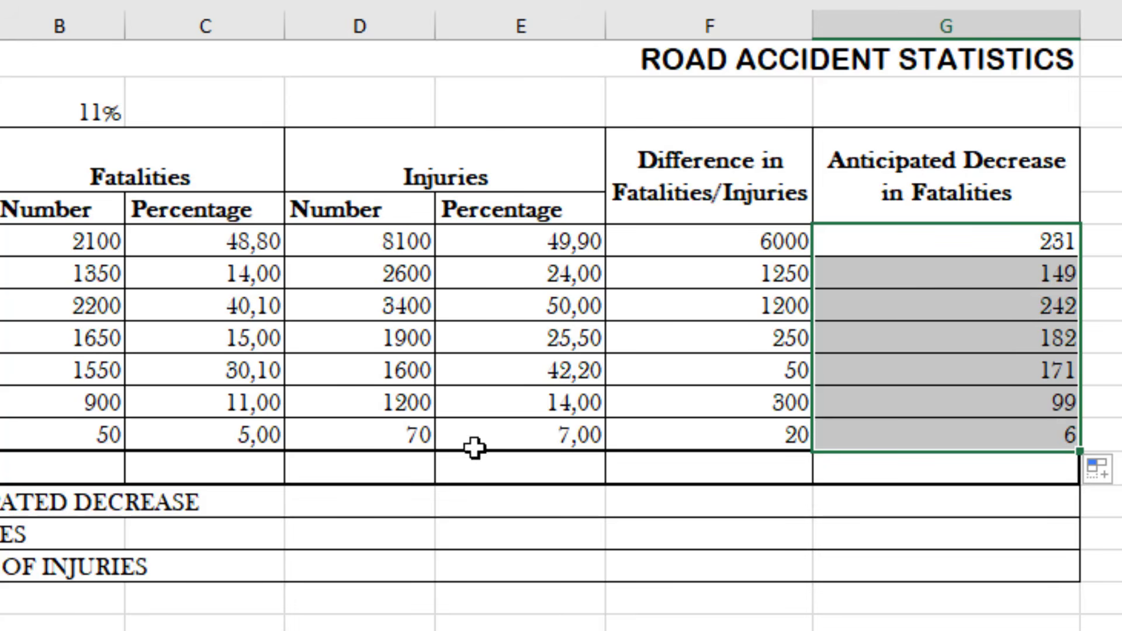
# Total the number of fatalities in cell B12 with =SUM(B5:B11)
pyautogui.click(79, 466)
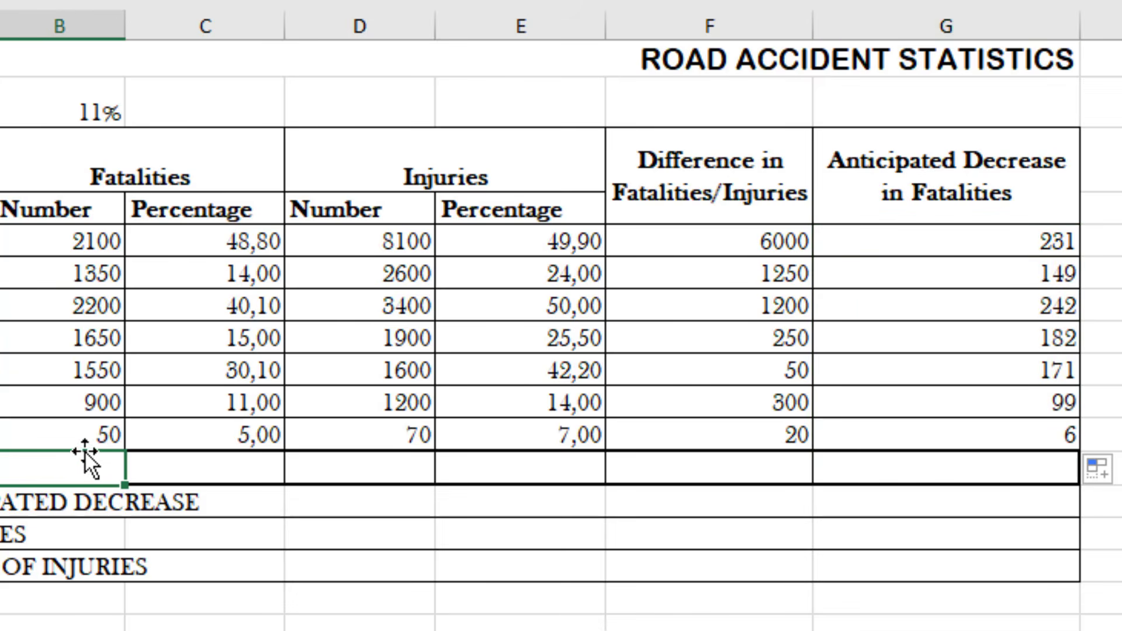
pyautogui.write('=S')
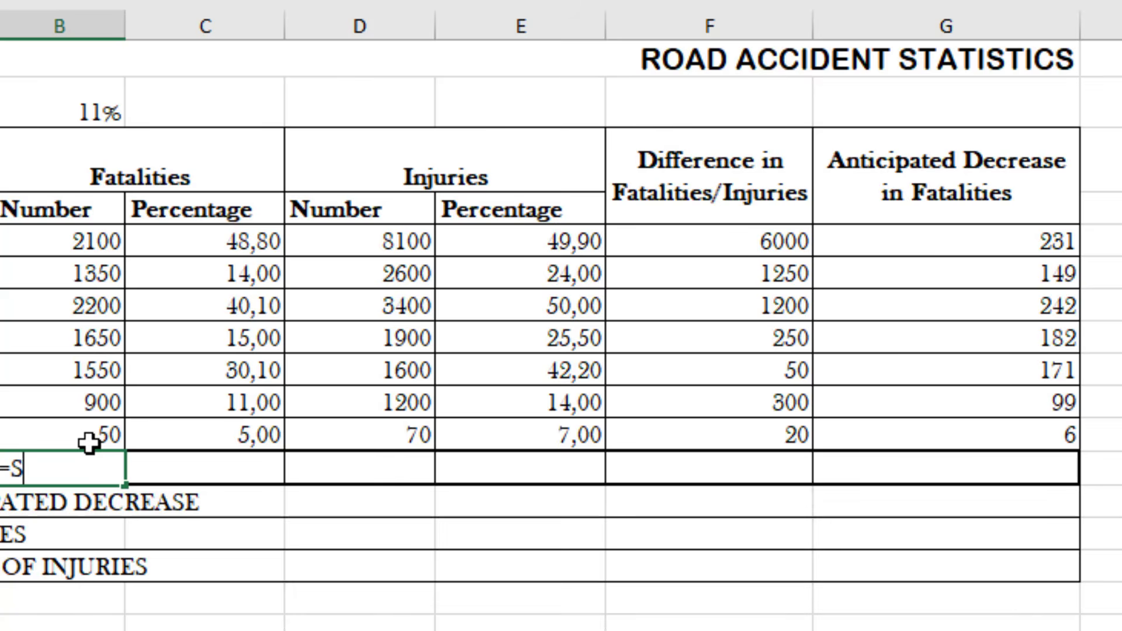
pyautogui.write('UM(')
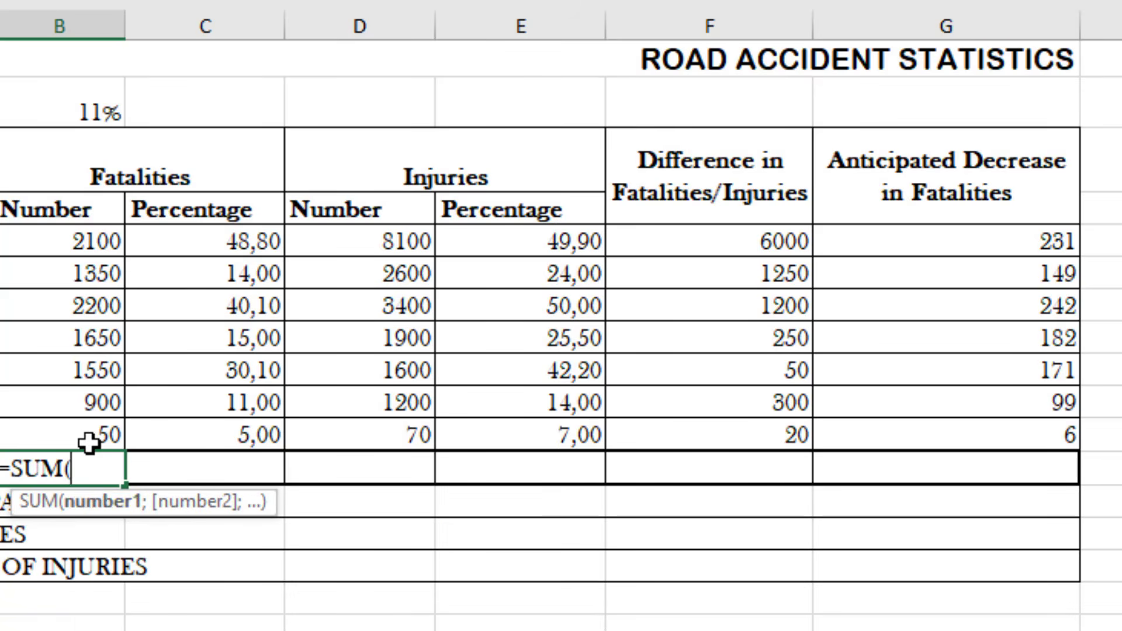
pyautogui.moveTo(72, 242); pyautogui.dragTo(20, 435)
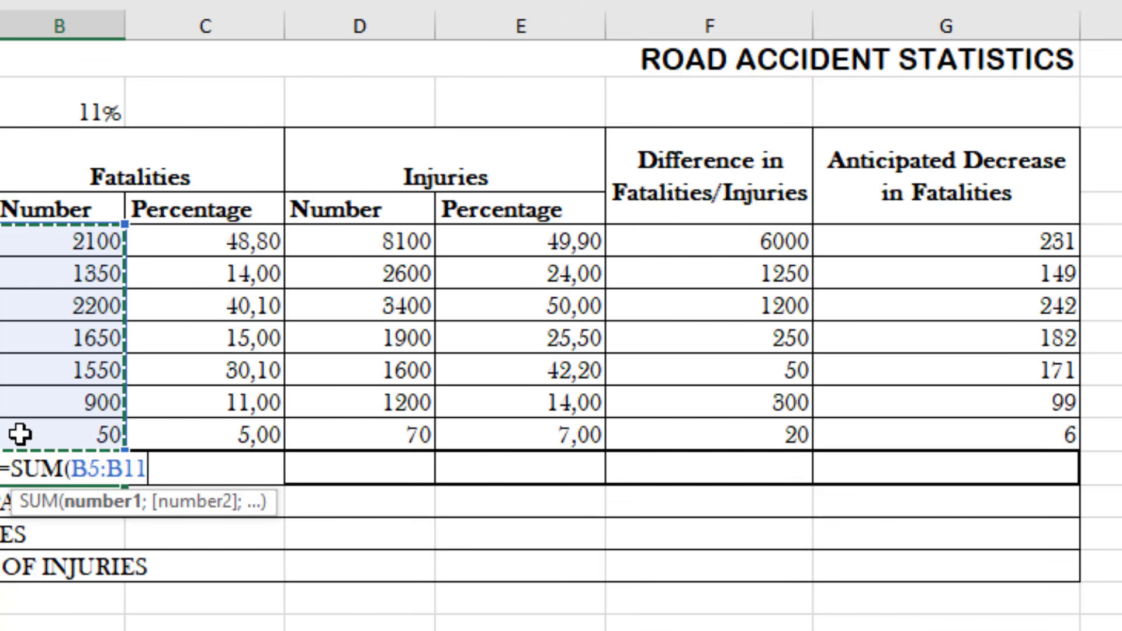
pyautogui.press('Return')
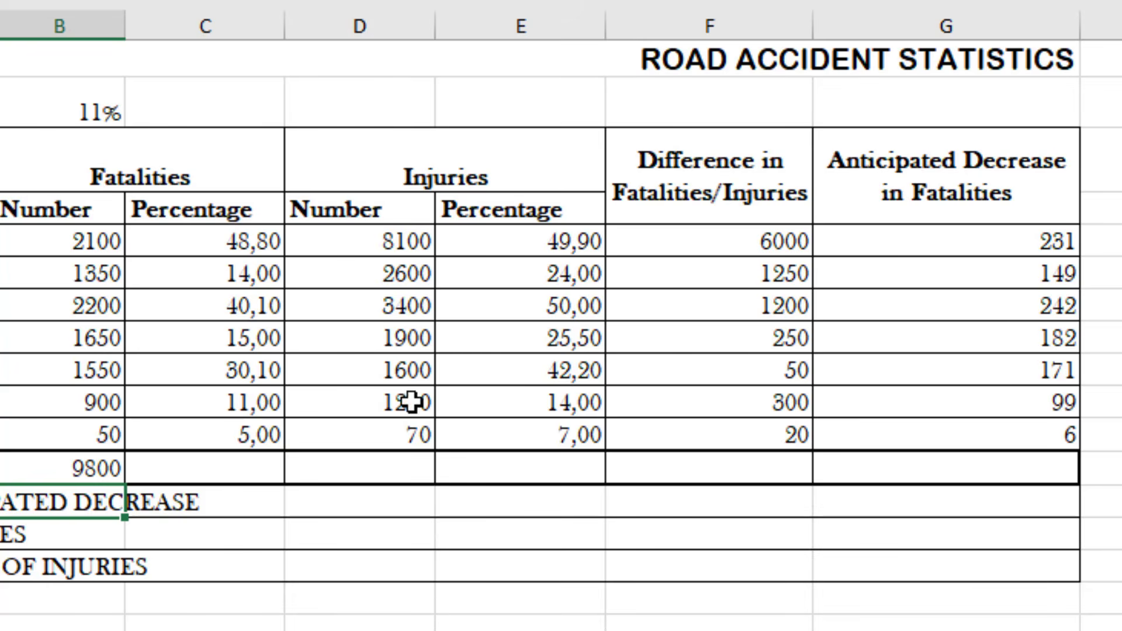
# Total the number of injuries in cell D12 with =SUM(D5:D11)
pyautogui.click(385, 472)
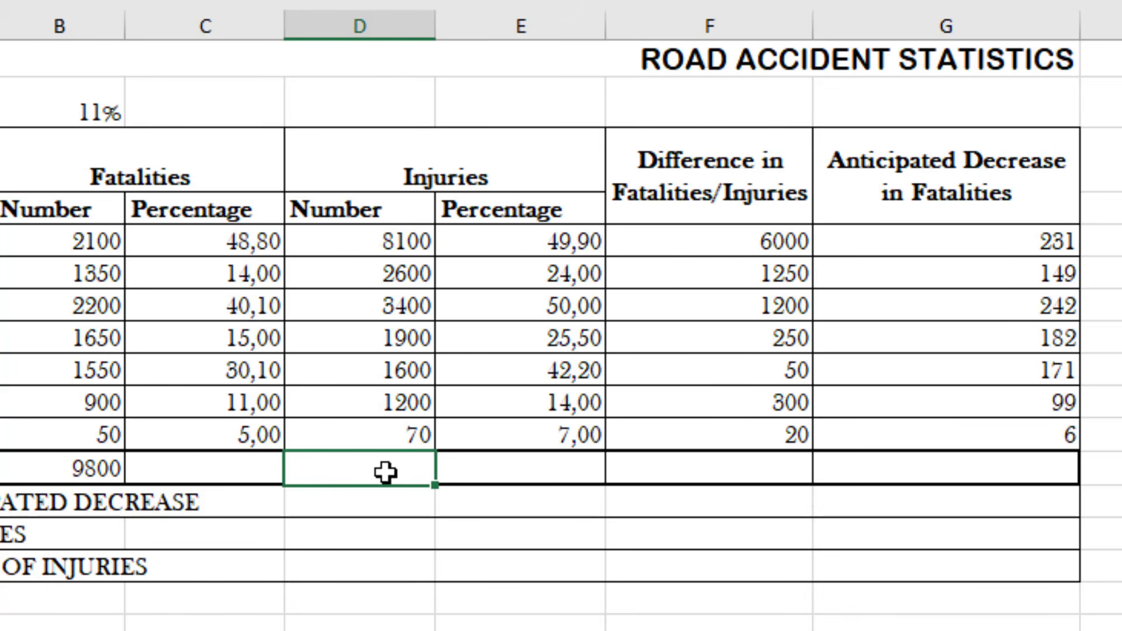
pyautogui.write('=SUM')
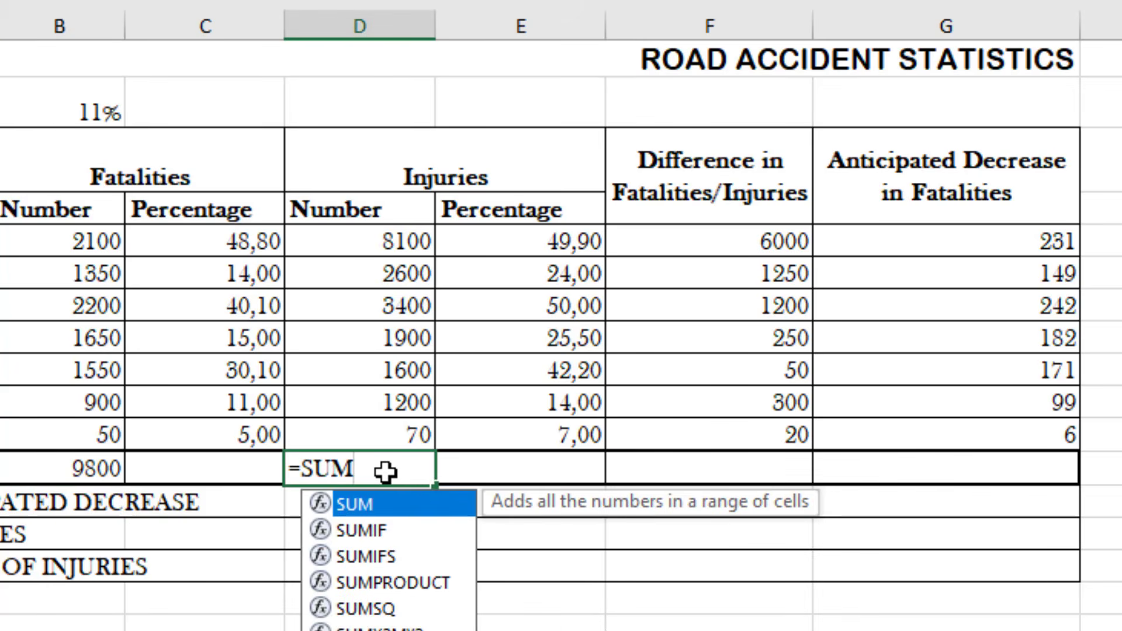
pyautogui.write('(')
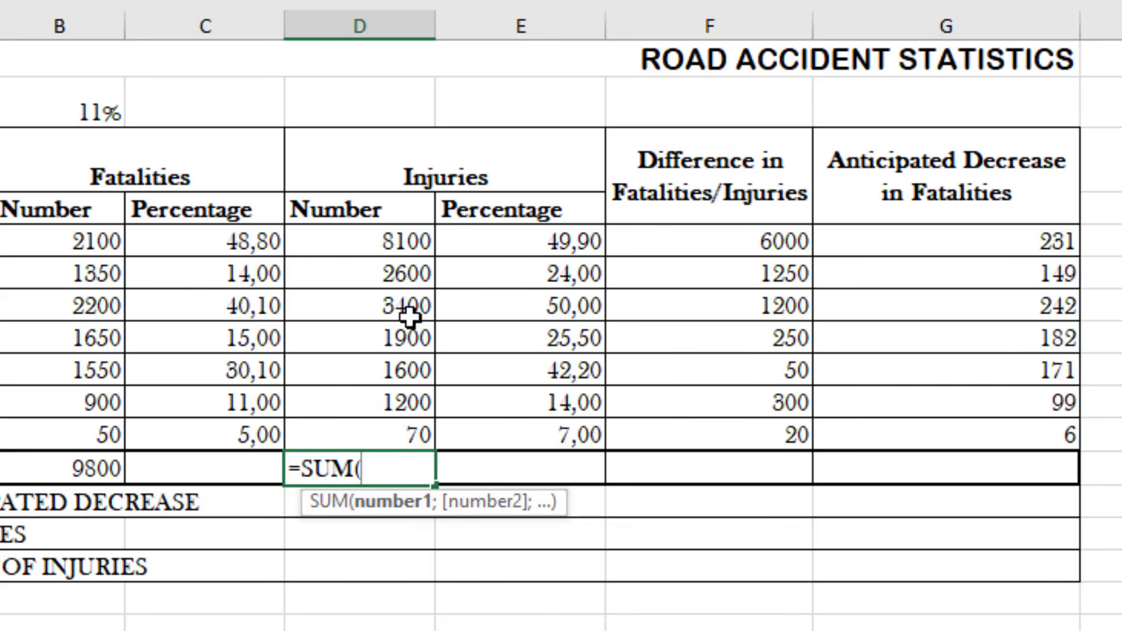
pyautogui.moveTo(348, 251); pyautogui.dragTo(352, 446)
pyautogui.write(')')
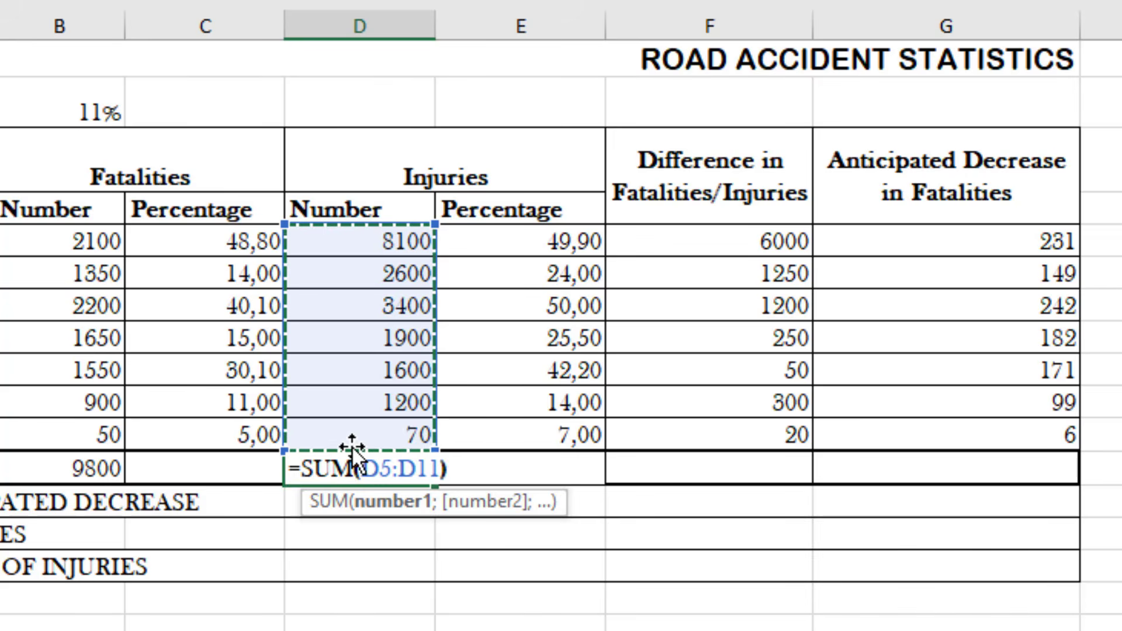
pyautogui.press('Return')
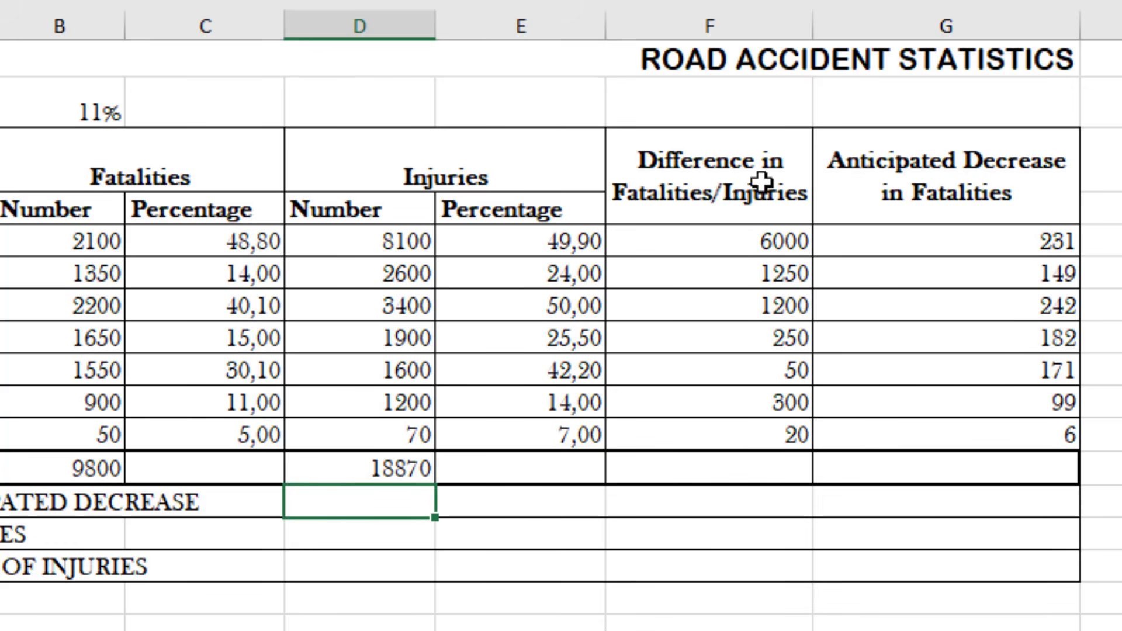
# Calculate the average of the Difference in Fatalities/Injuries column in cell F13 with =AVERAGE(F5:F11)
pyautogui.click(730, 507)
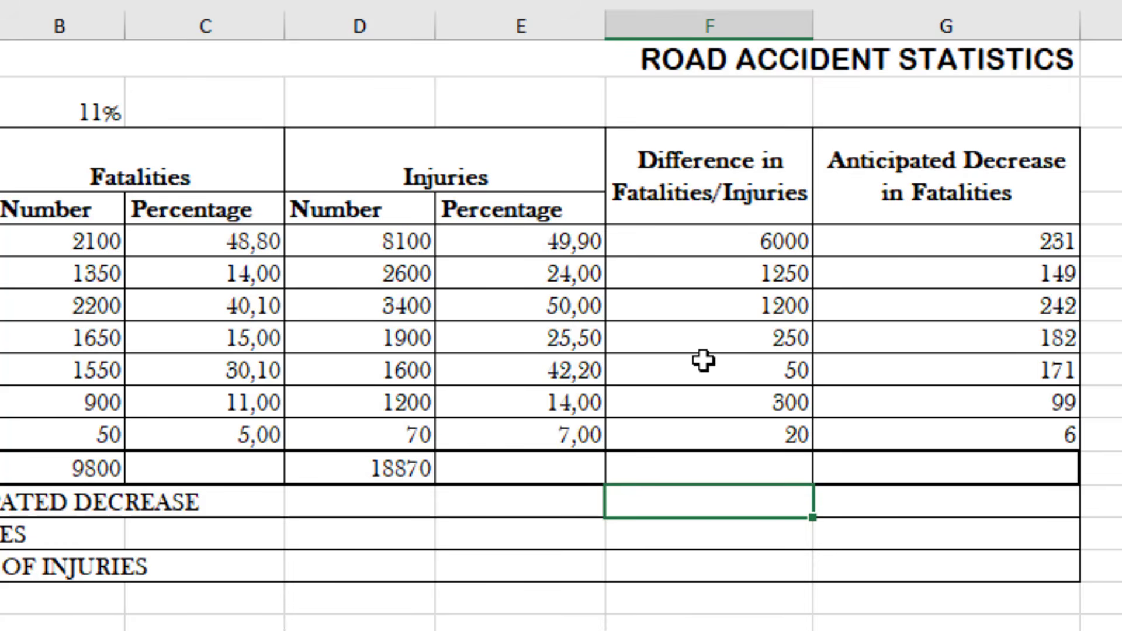
pyautogui.write('=AVERA')
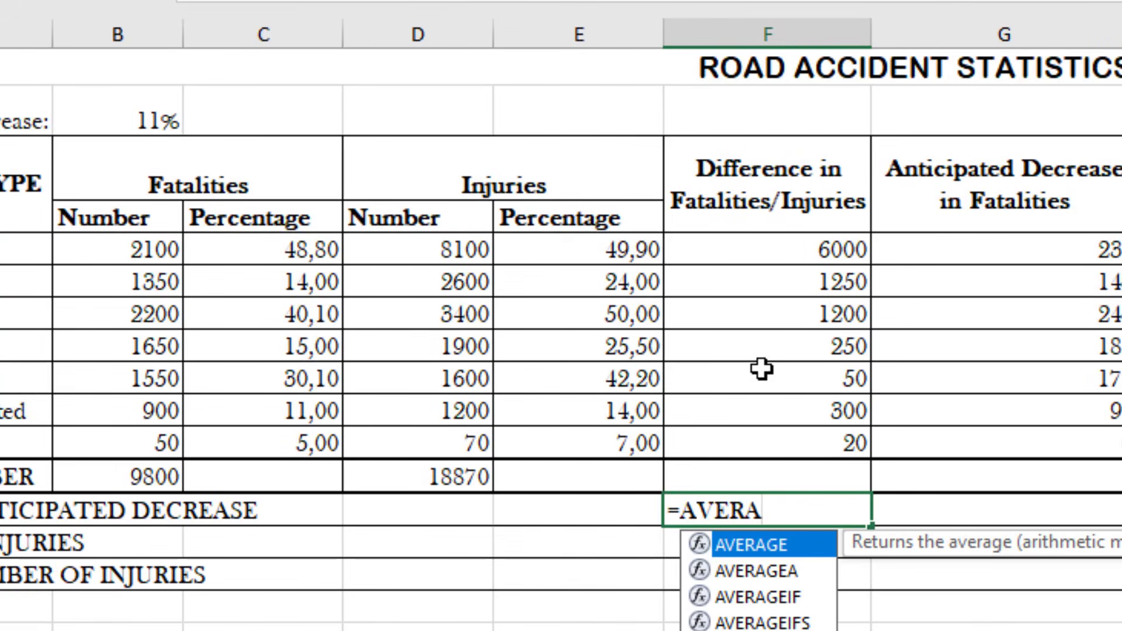
pyautogui.write('GE(')
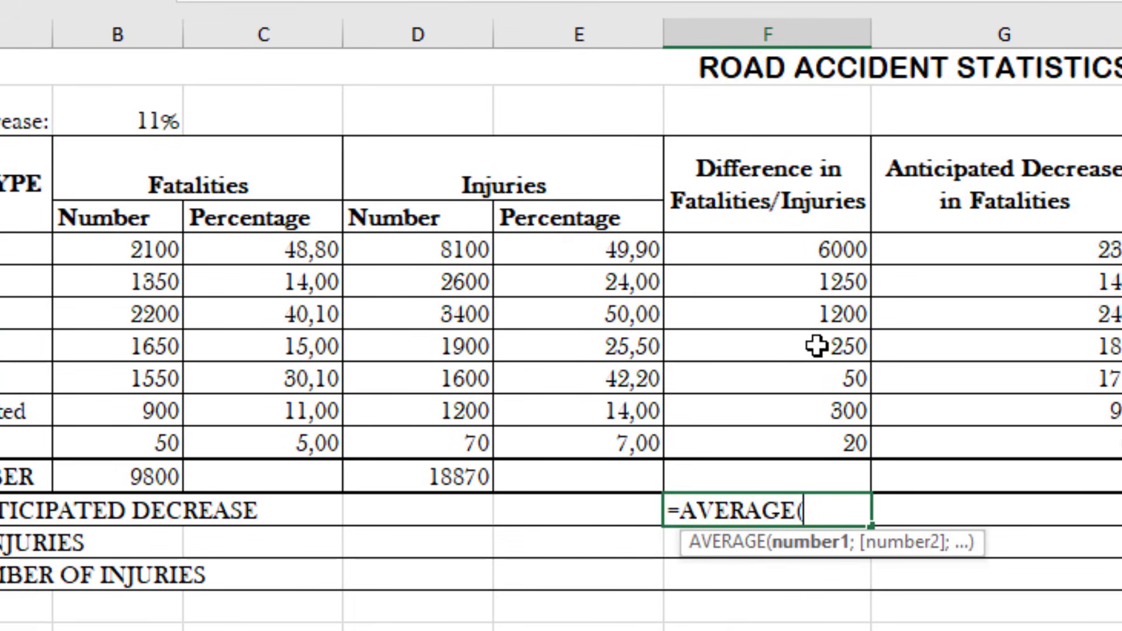
pyautogui.moveTo(784, 250); pyautogui.dragTo(807, 435)
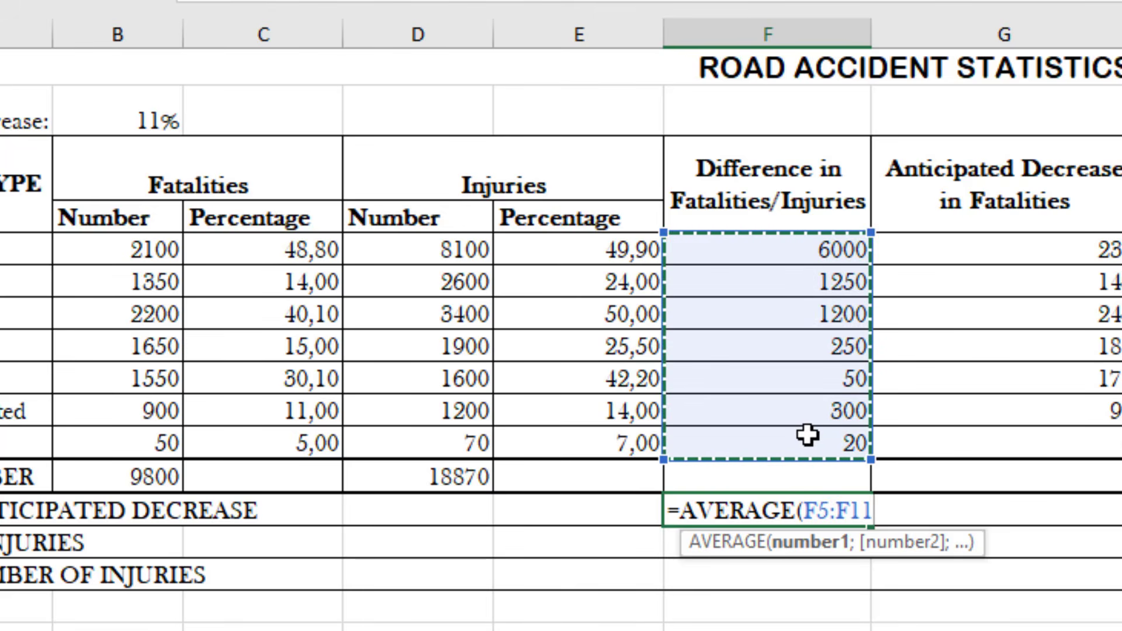
pyautogui.write(')')
pyautogui.press('Return')
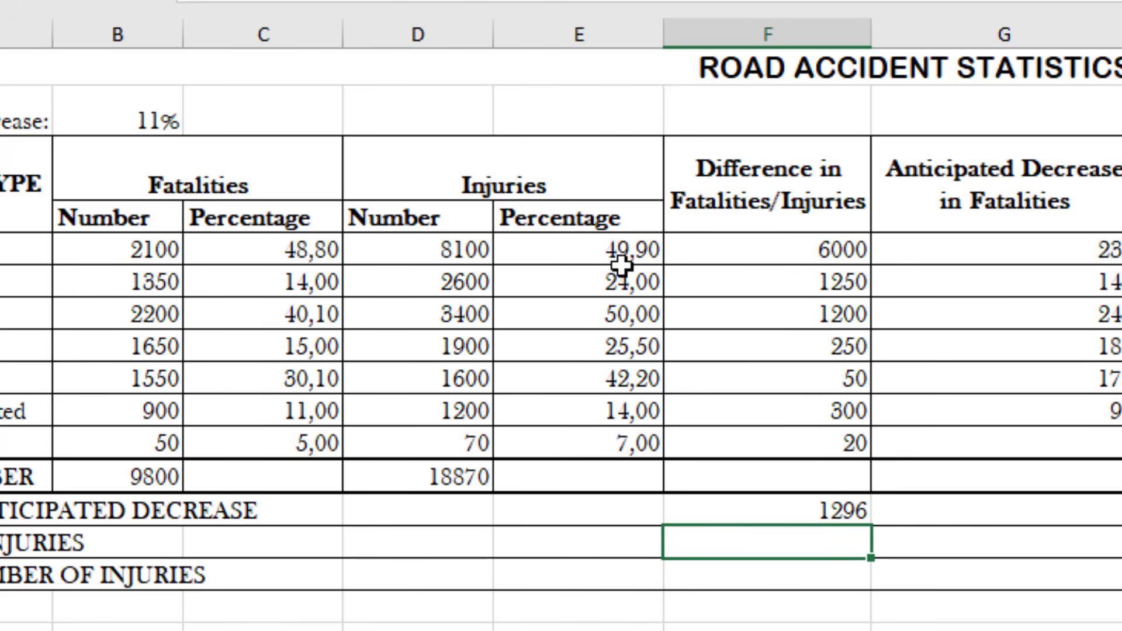
# Calculate the highest injuries percentage in cell E14 with =MAX(E5:E11)
pyautogui.click(573, 554)
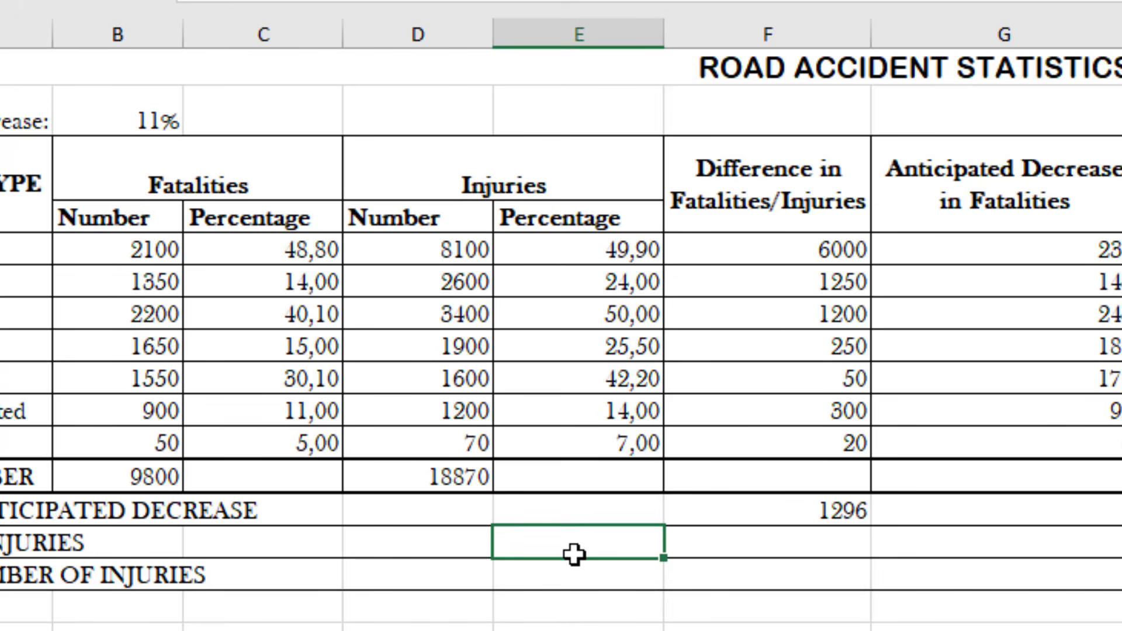
pyautogui.write('=MAX(')
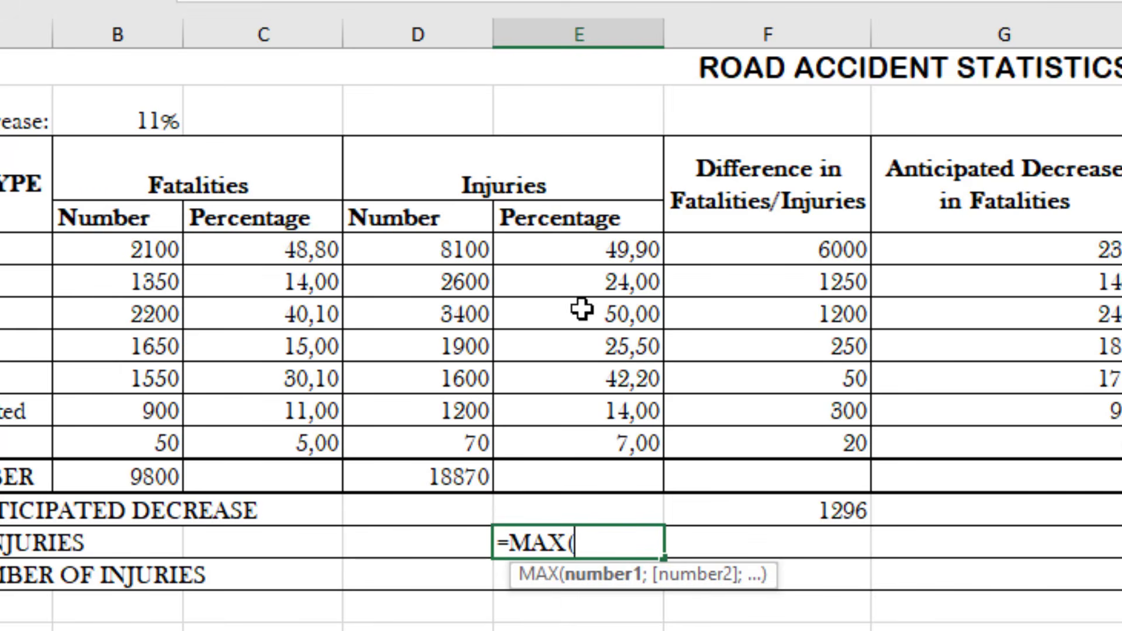
pyautogui.moveTo(589, 250); pyautogui.dragTo(591, 431)
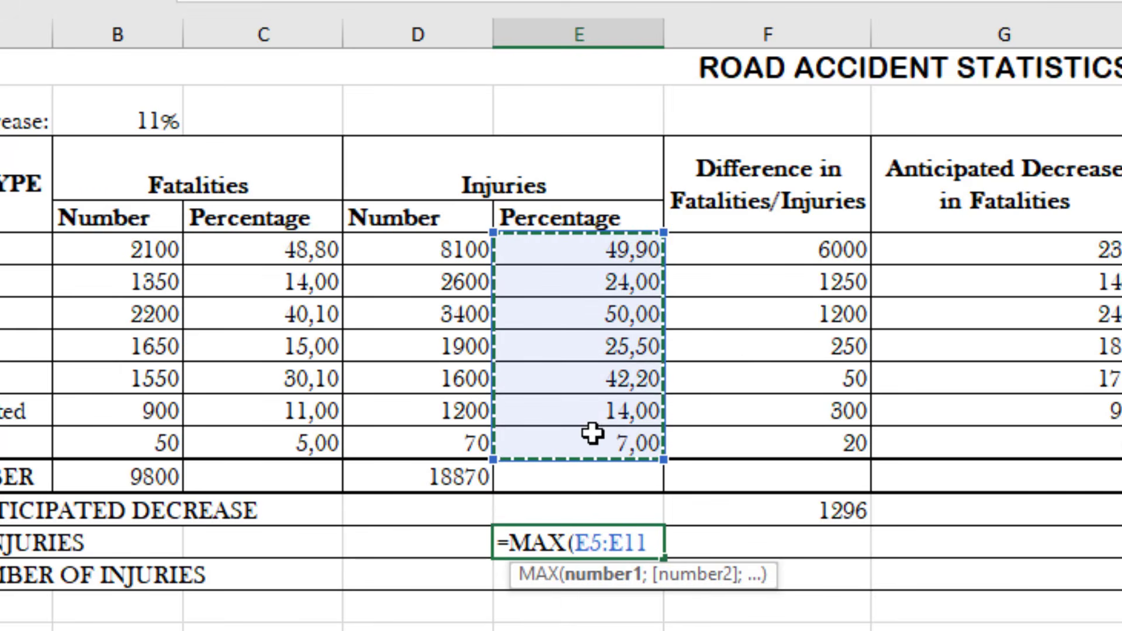
pyautogui.write(')')
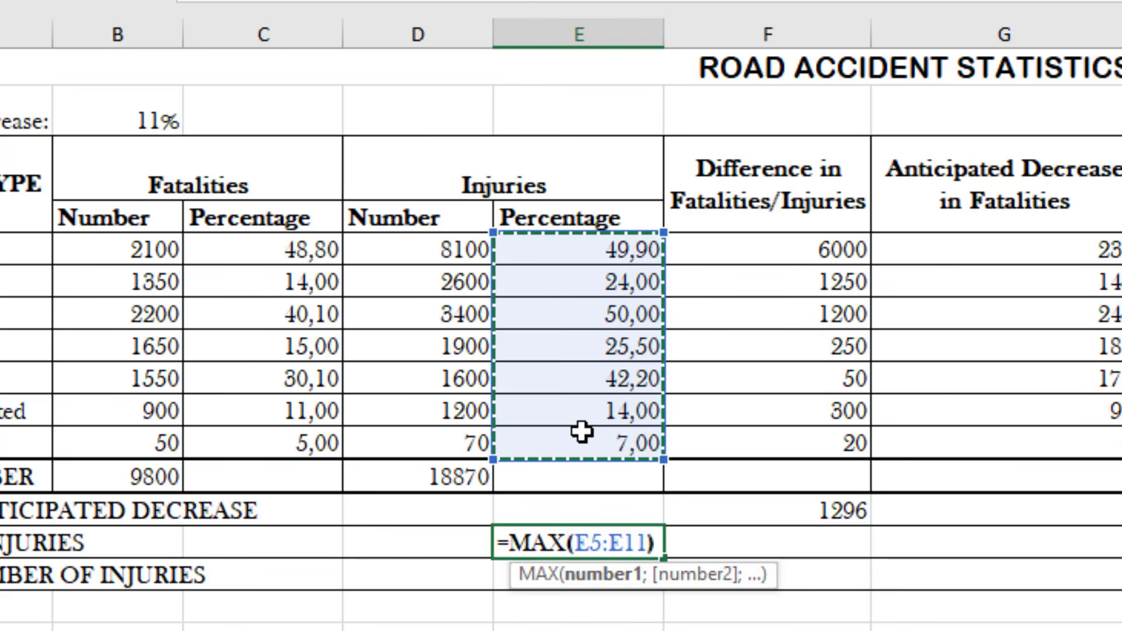
pyautogui.press('Return')
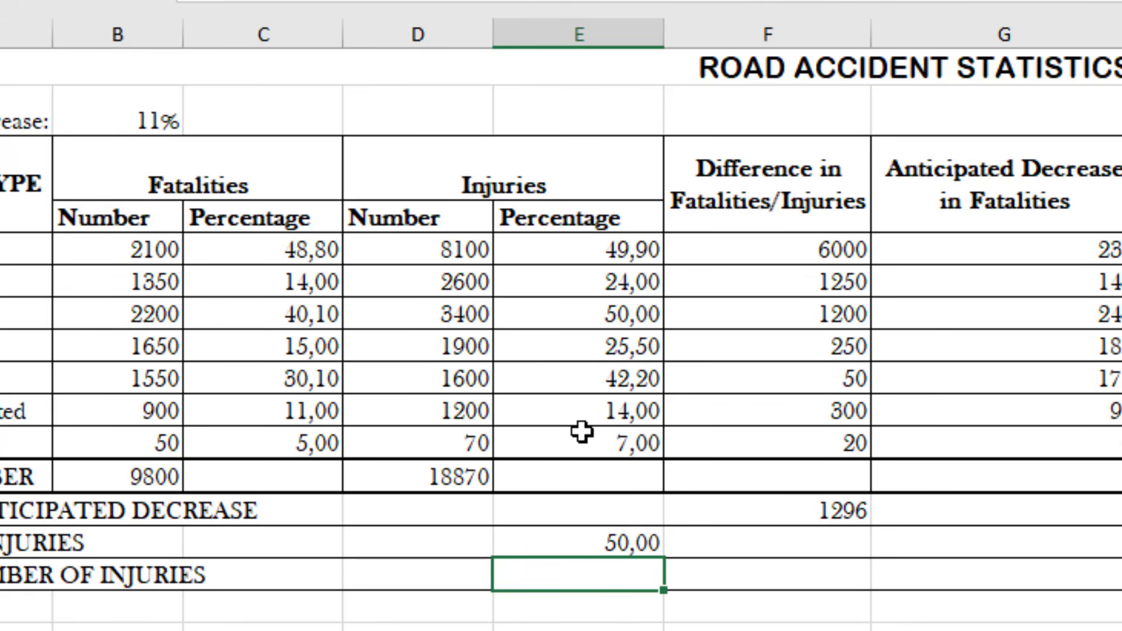
# Calculate the lowest number of injuries in cell D15 with =MIN(D5:D11)
pyautogui.click(401, 575)
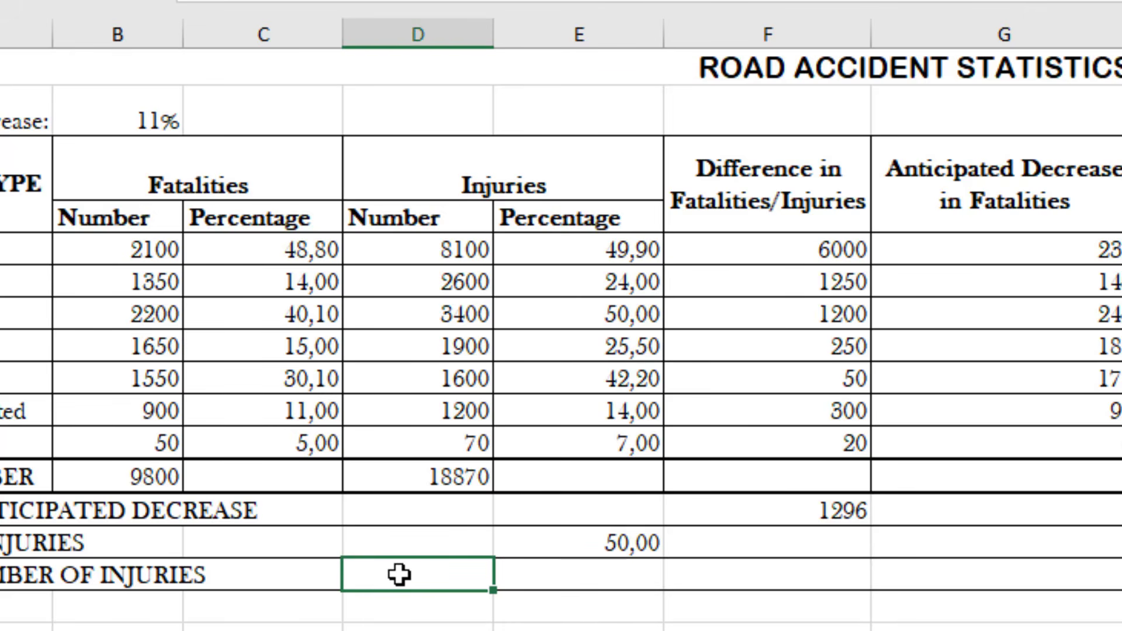
pyautogui.write('=MIN')
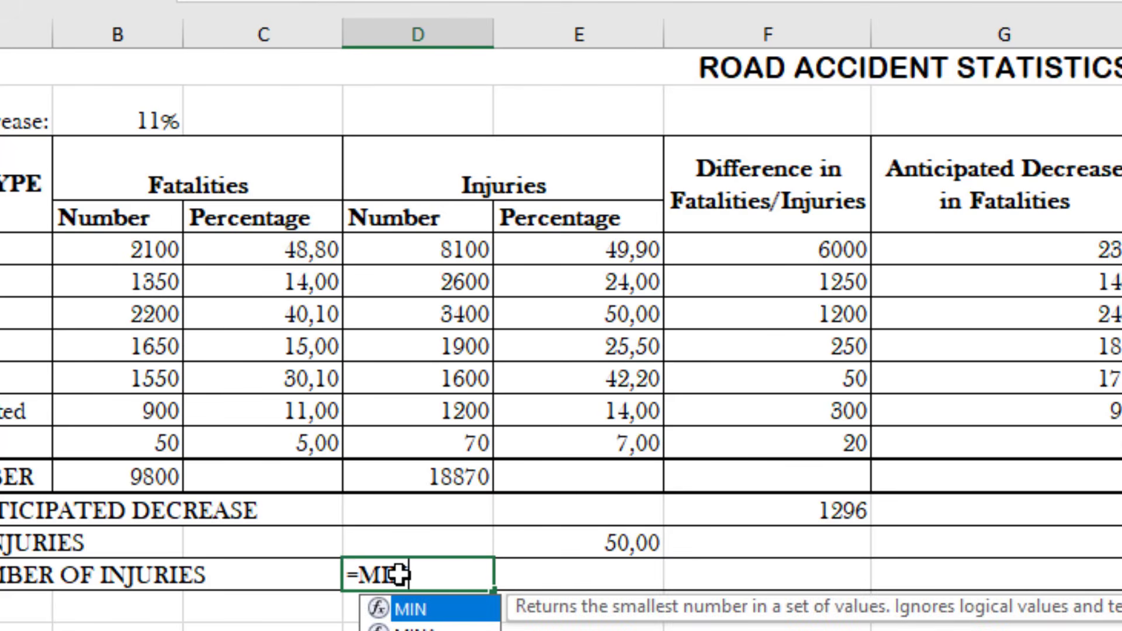
pyautogui.write('(')
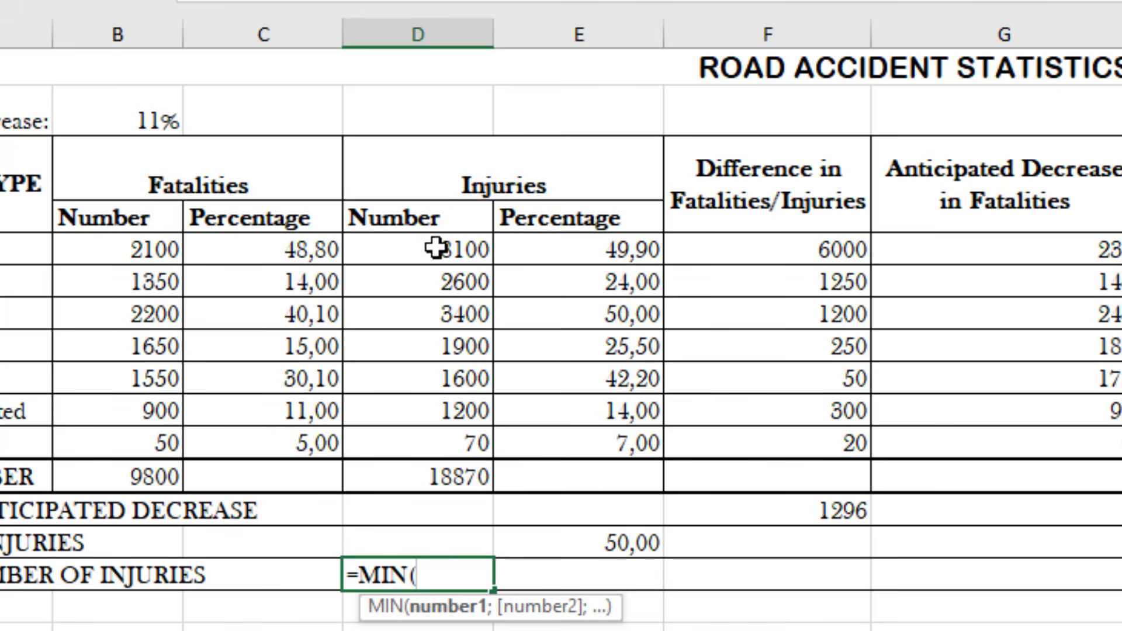
pyautogui.moveTo(435, 248); pyautogui.dragTo(444, 452)
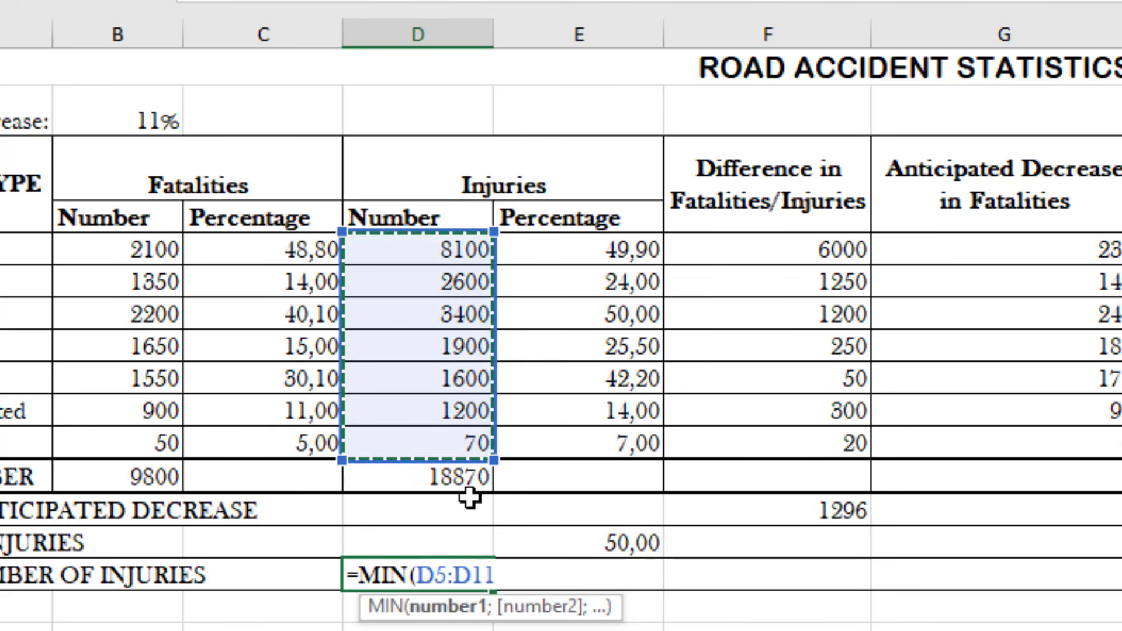
pyautogui.write(')')
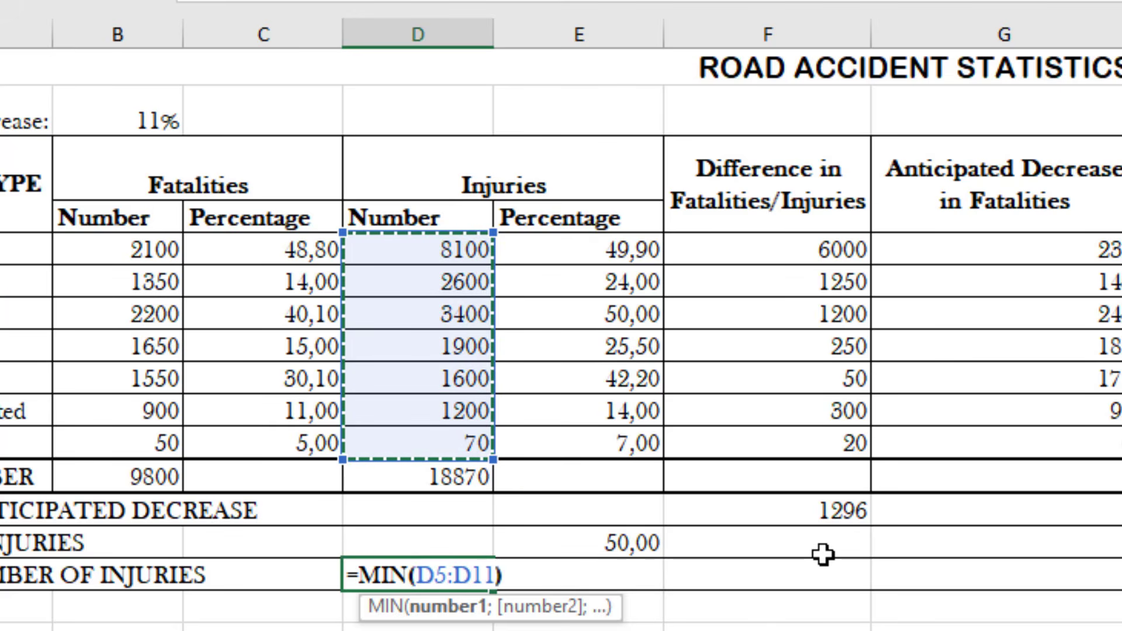
pyautogui.press('Return')
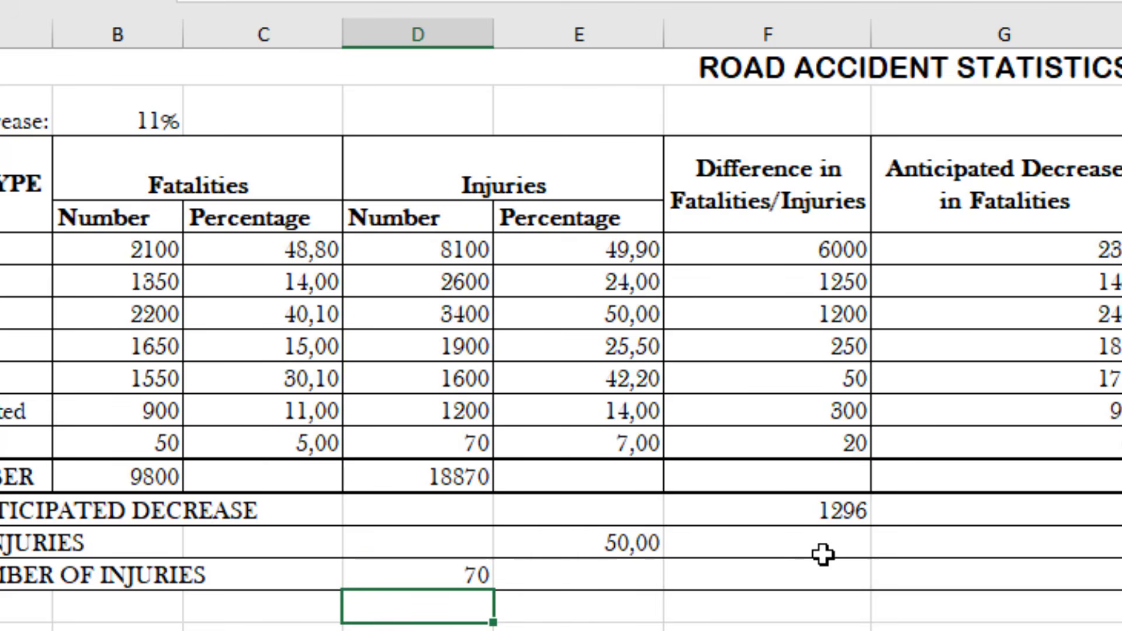